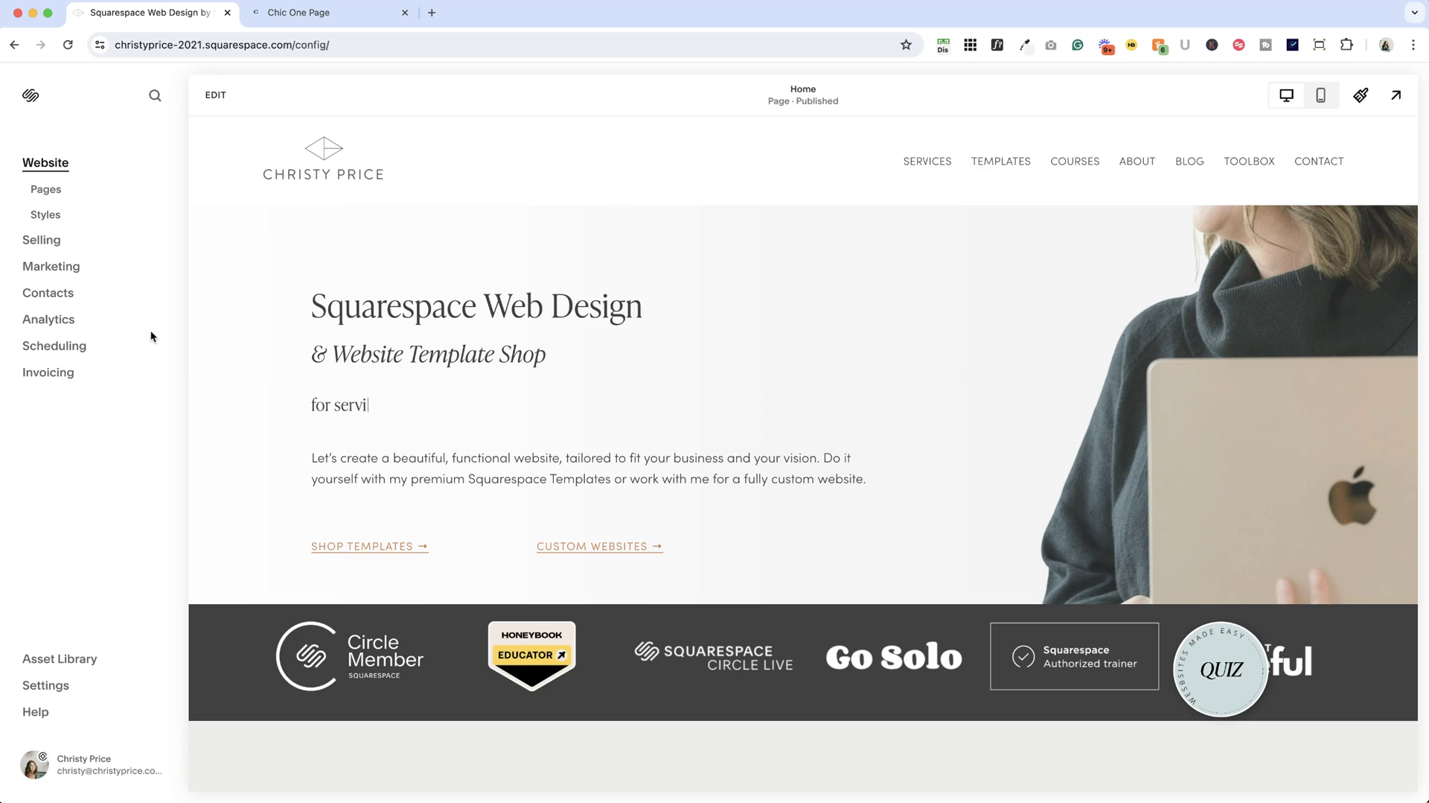
Browse the Invoices and Projects pages, then return to the Invoicing revenue overview
left_click(58, 381)
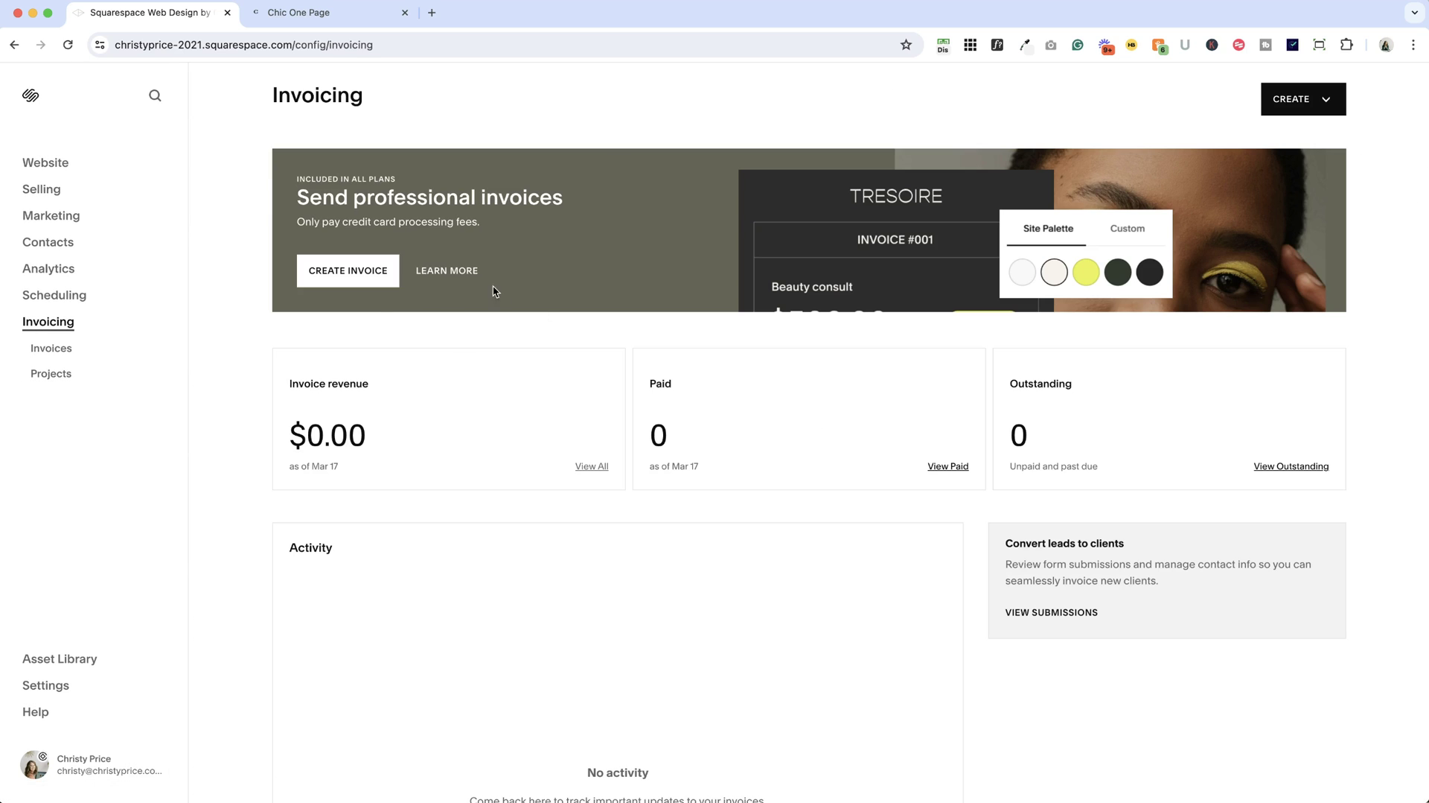
left_click(50, 353)
left_click(55, 381)
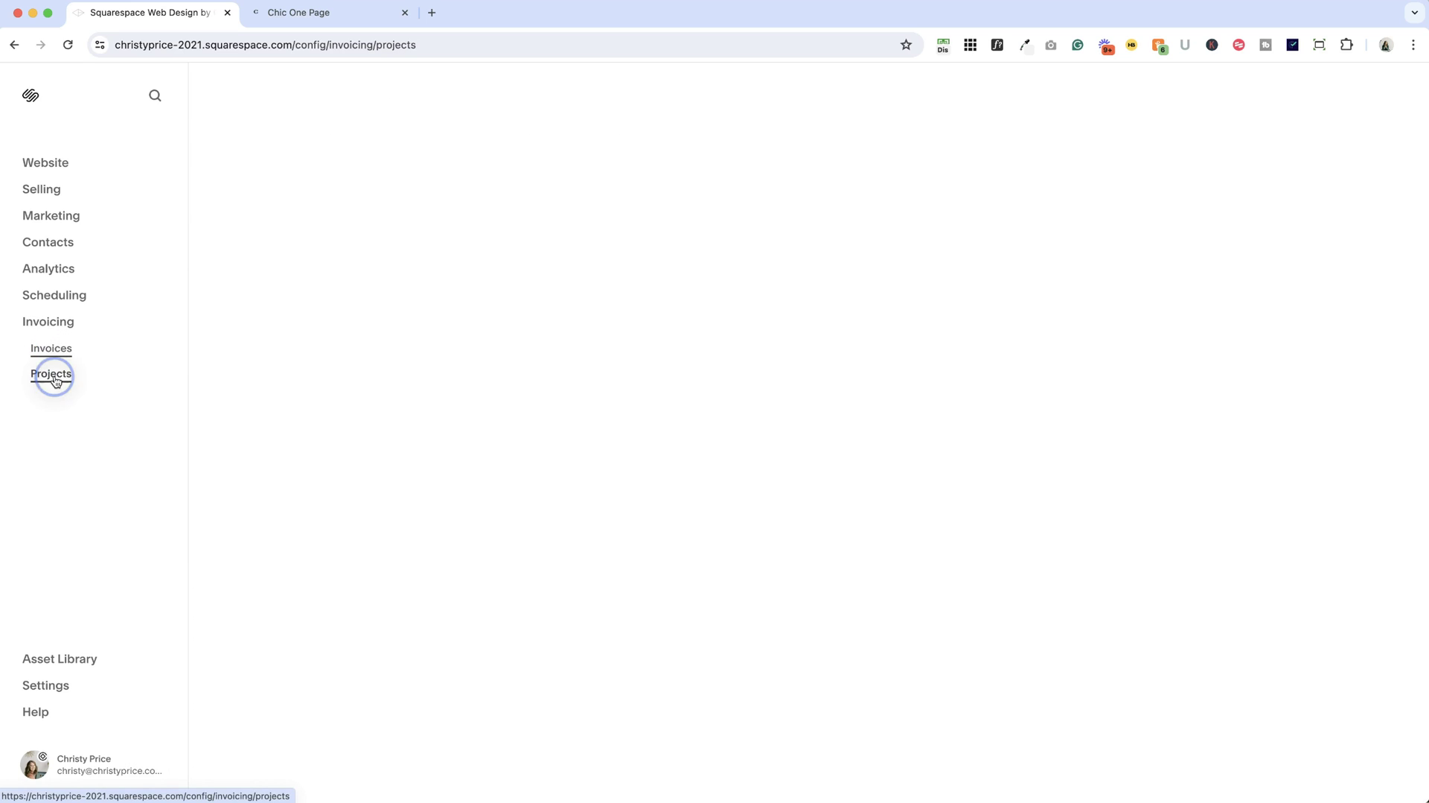
left_click(61, 328)
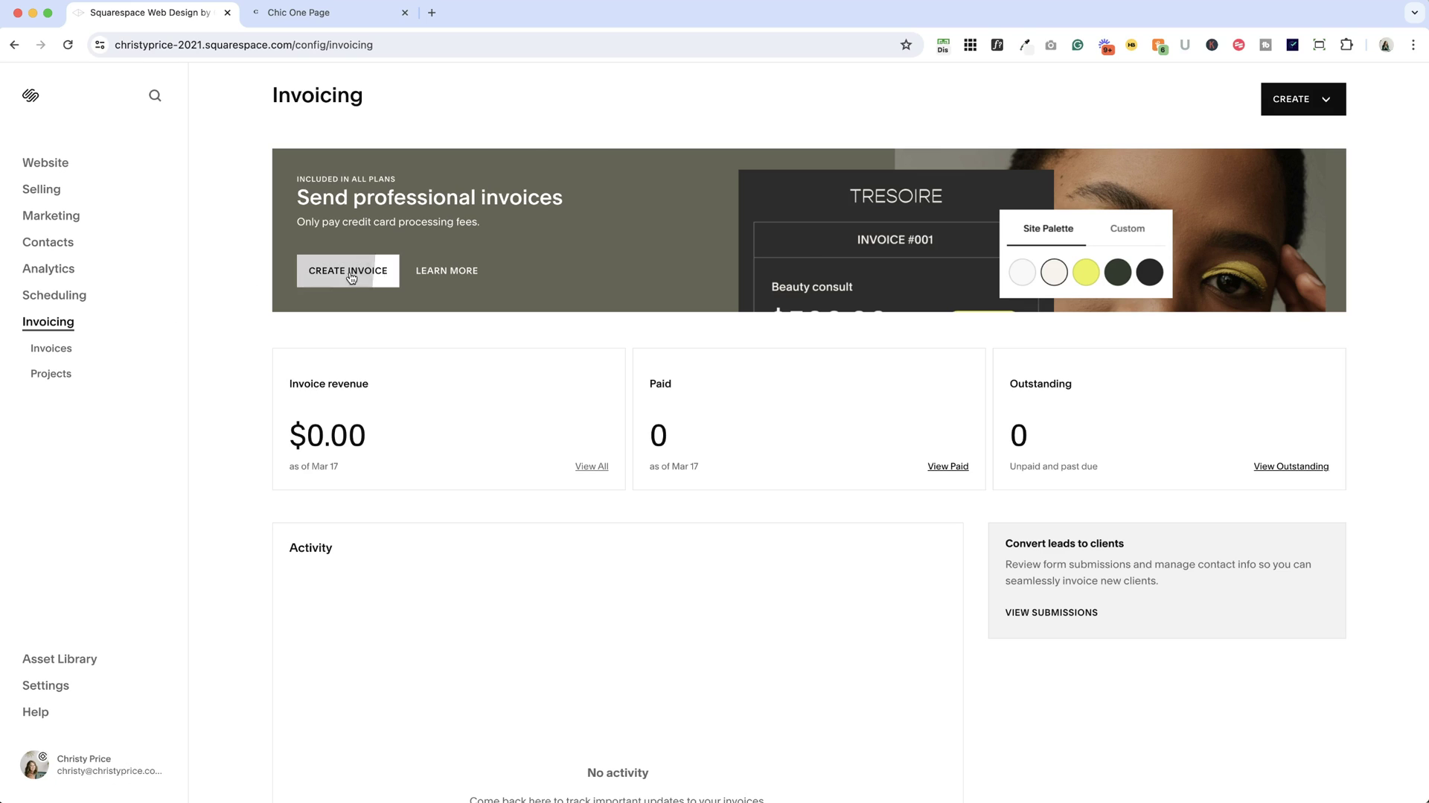
left_click(1299, 97)
Start a new invoice and add yourself as the test client
scroll(1192, 119, "down", 1)
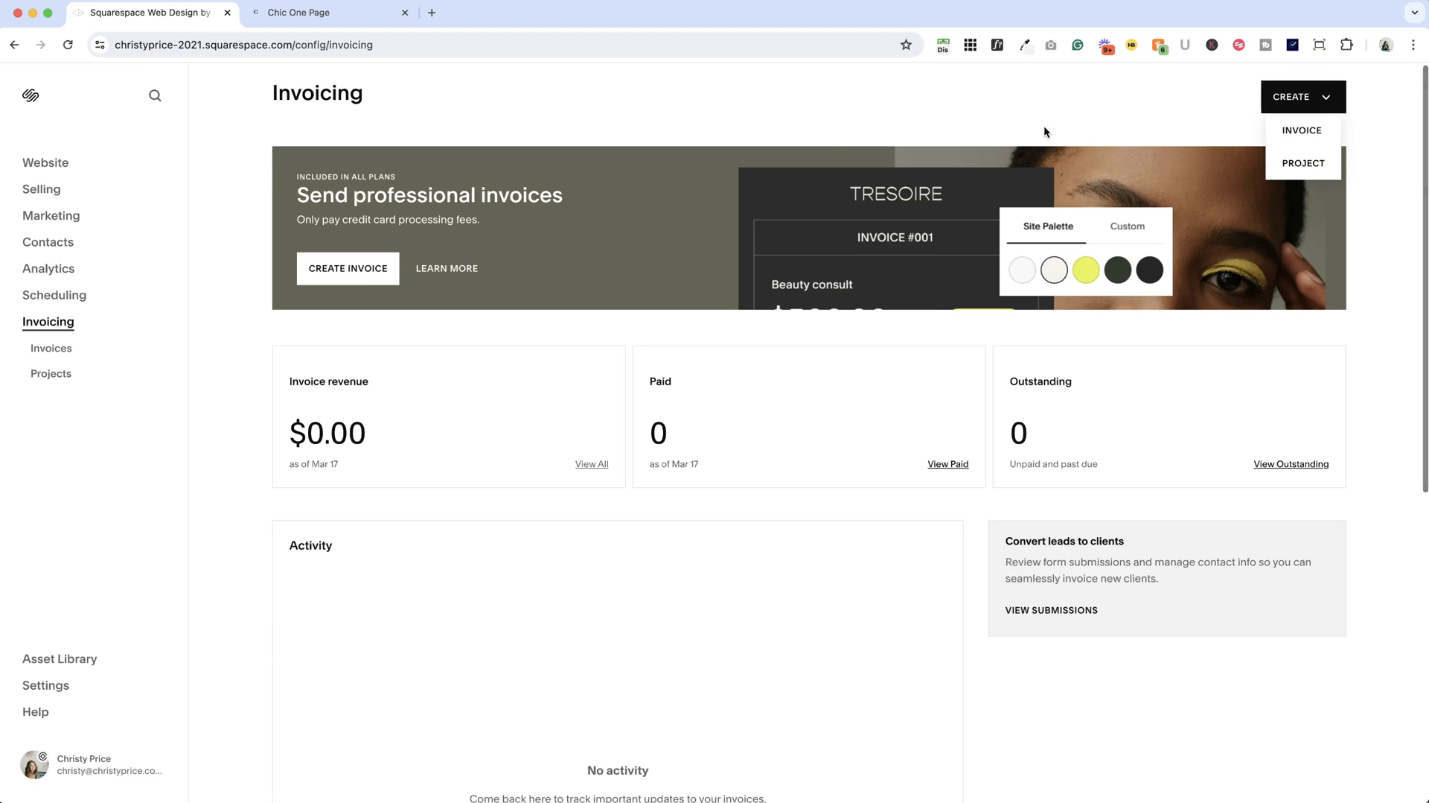
left_click(352, 274)
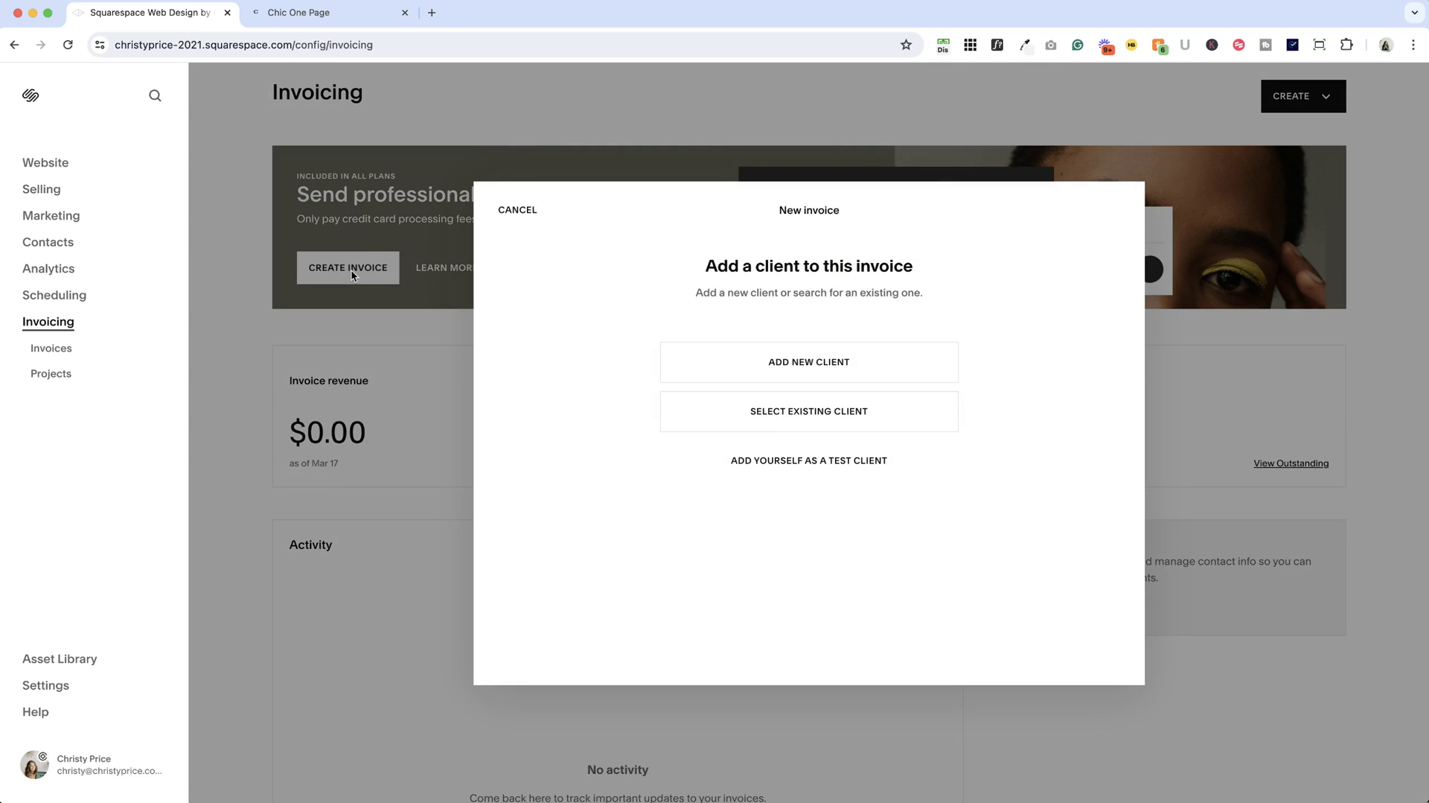
key("Escape")
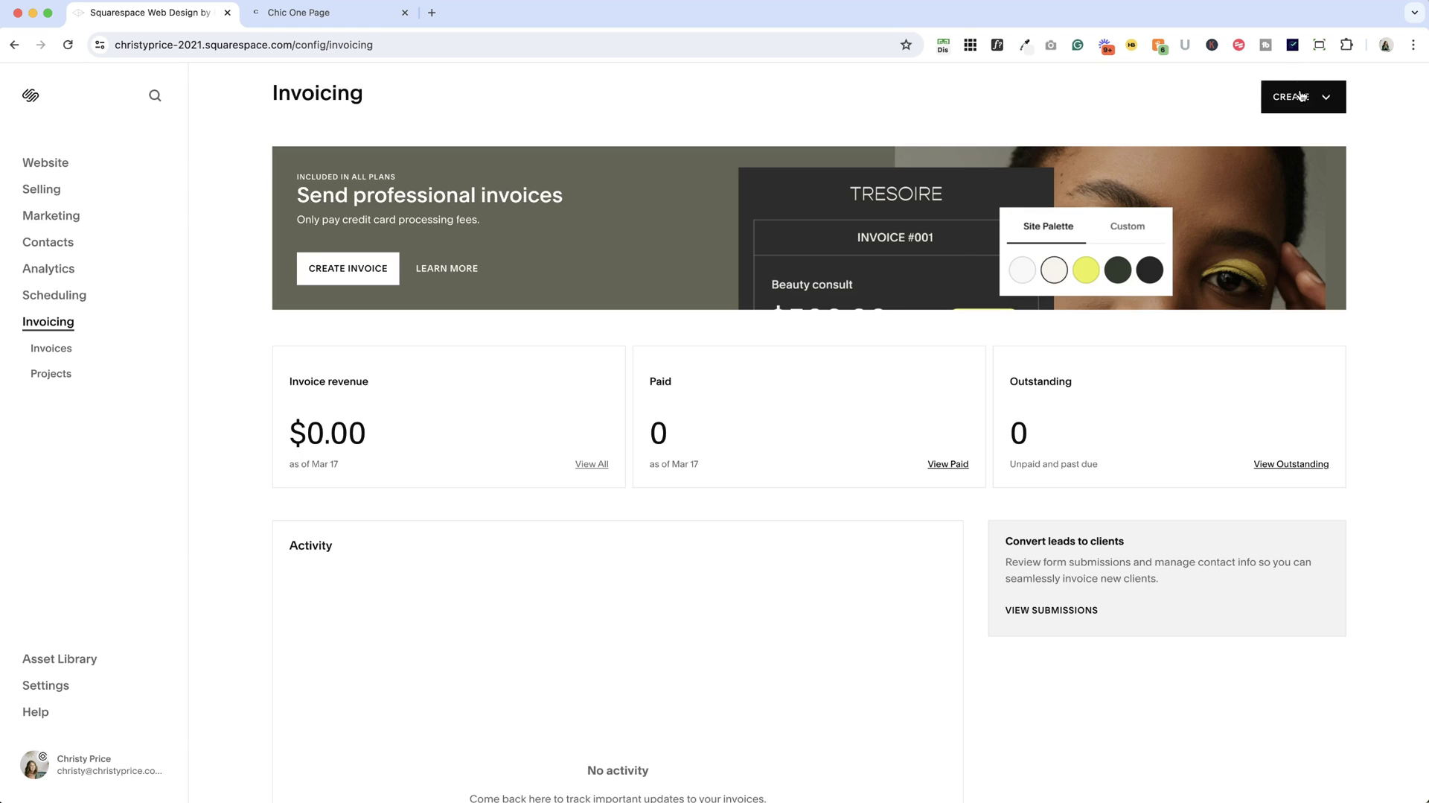
left_click(1299, 97)
left_click(1302, 131)
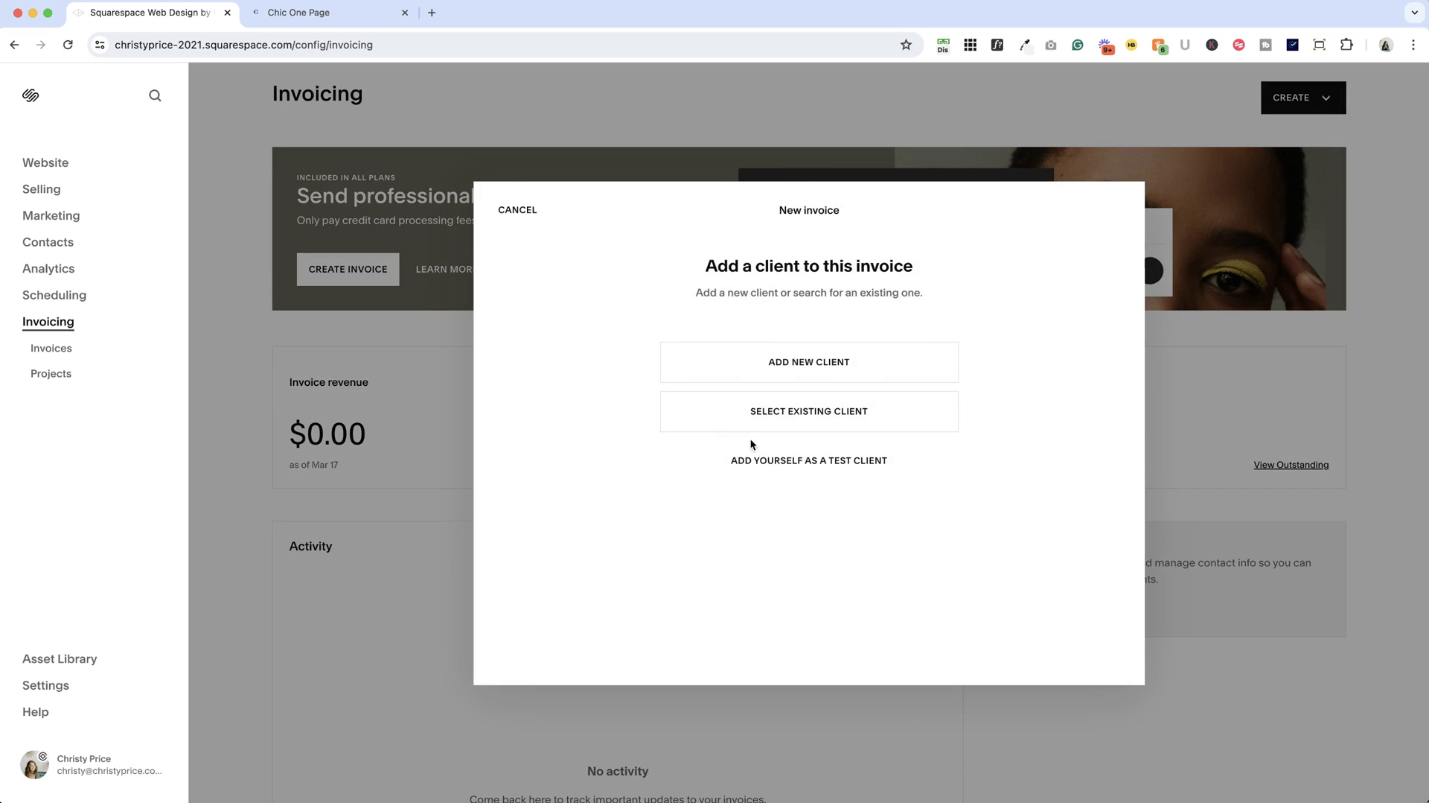
left_click(804, 463)
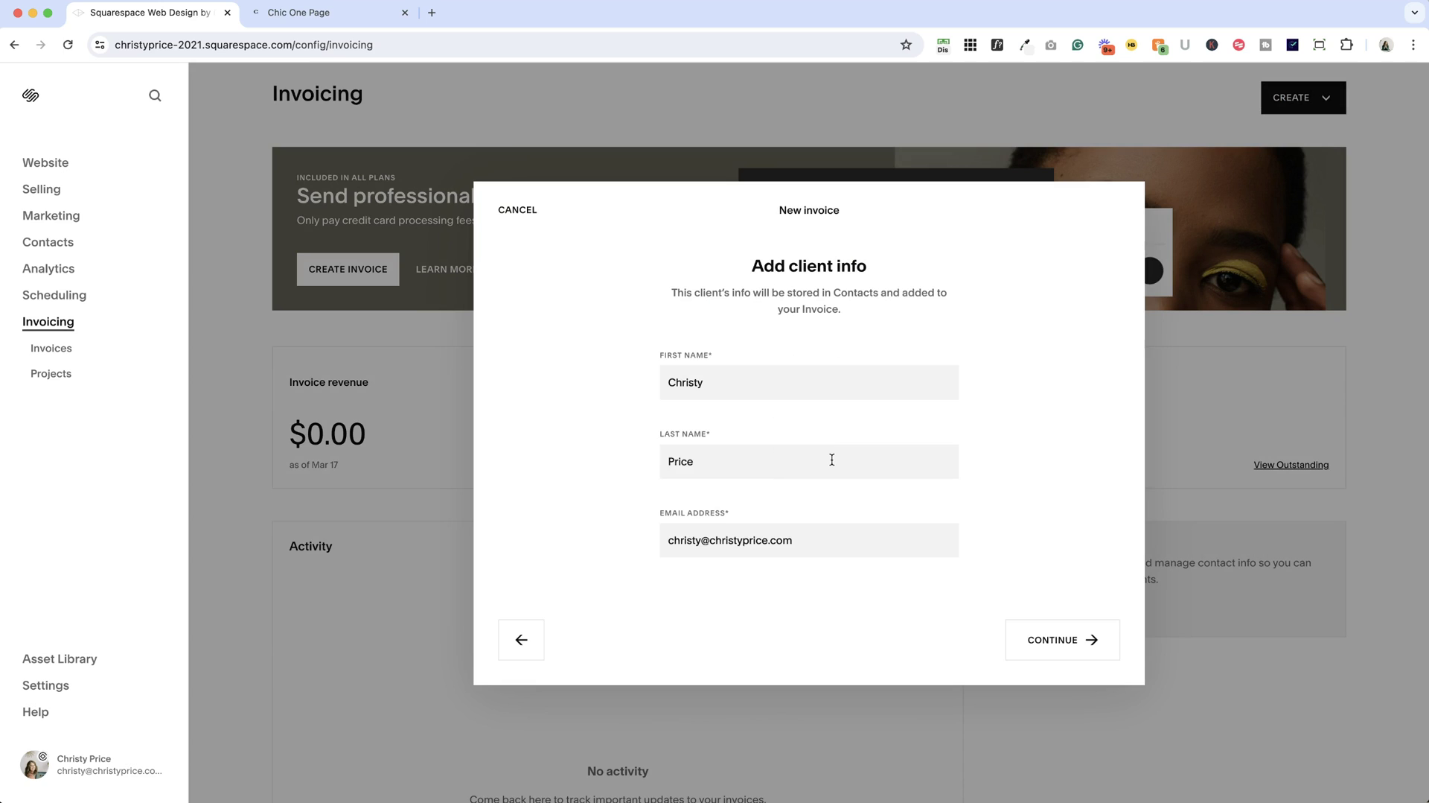
left_click(1053, 649)
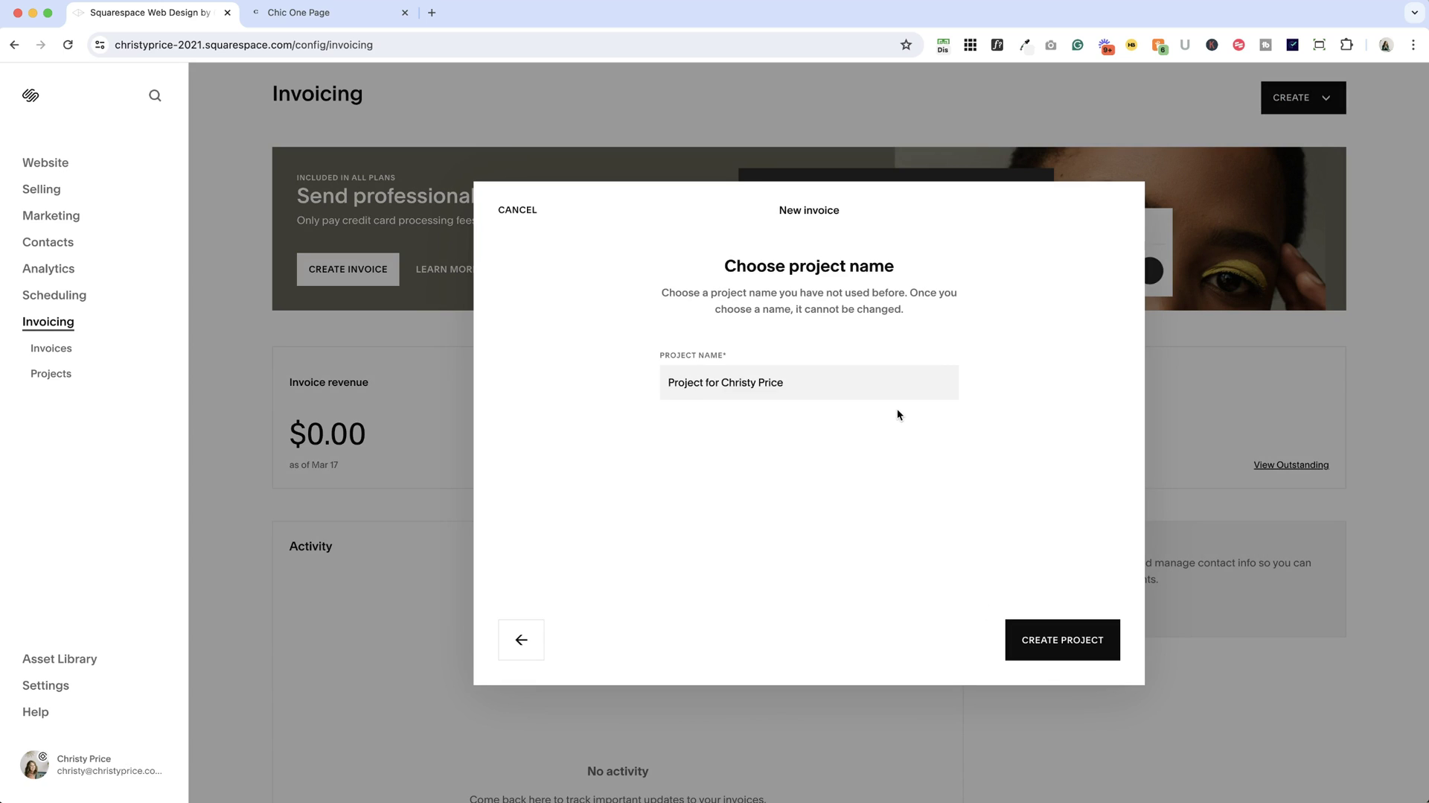
Prefix the project name with 'Test' and create the project with its draft invoice
double_click(672, 384)
left_click(670, 385)
type("r")
key("BackSpace")
type("Test")
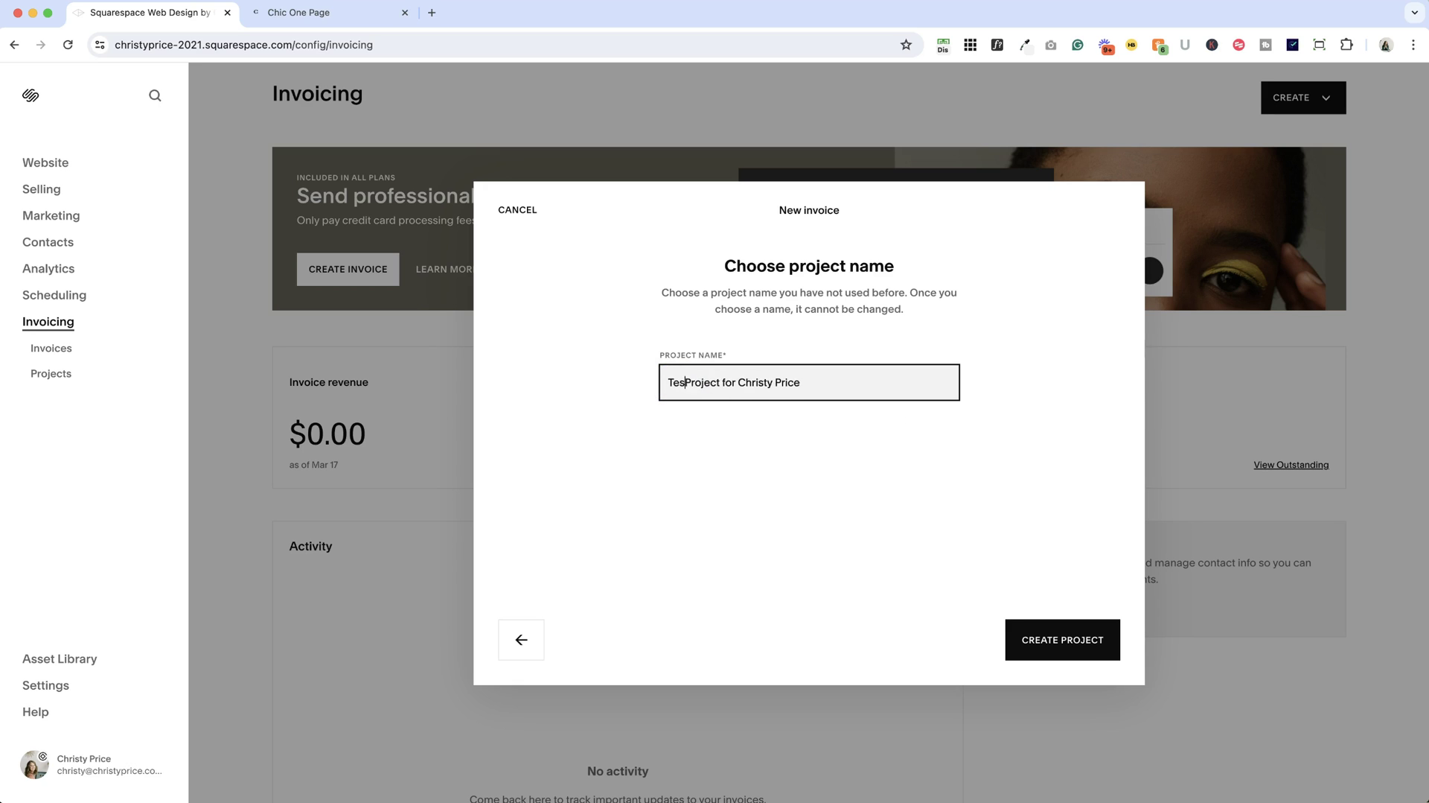
left_click(1058, 629)
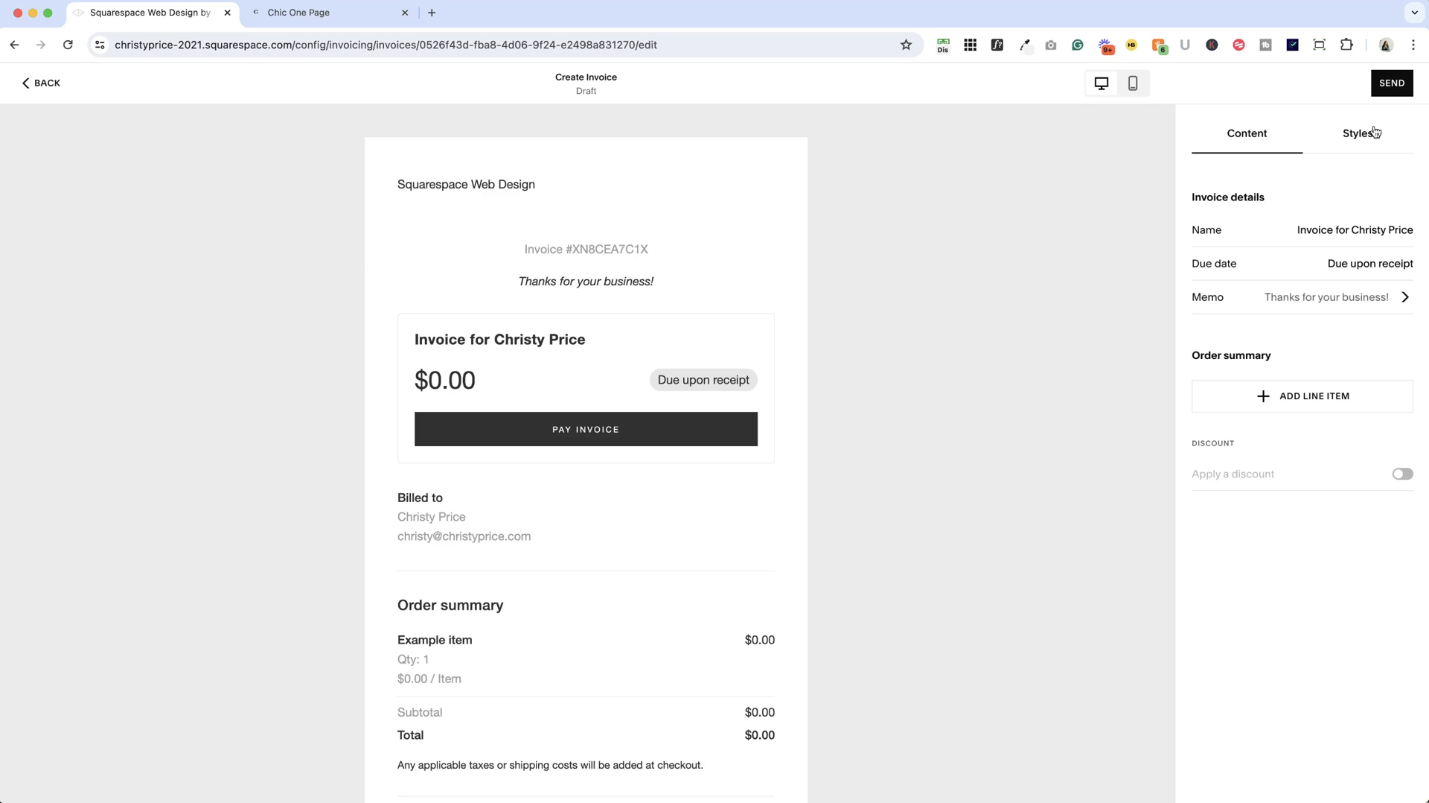
left_click(1372, 132)
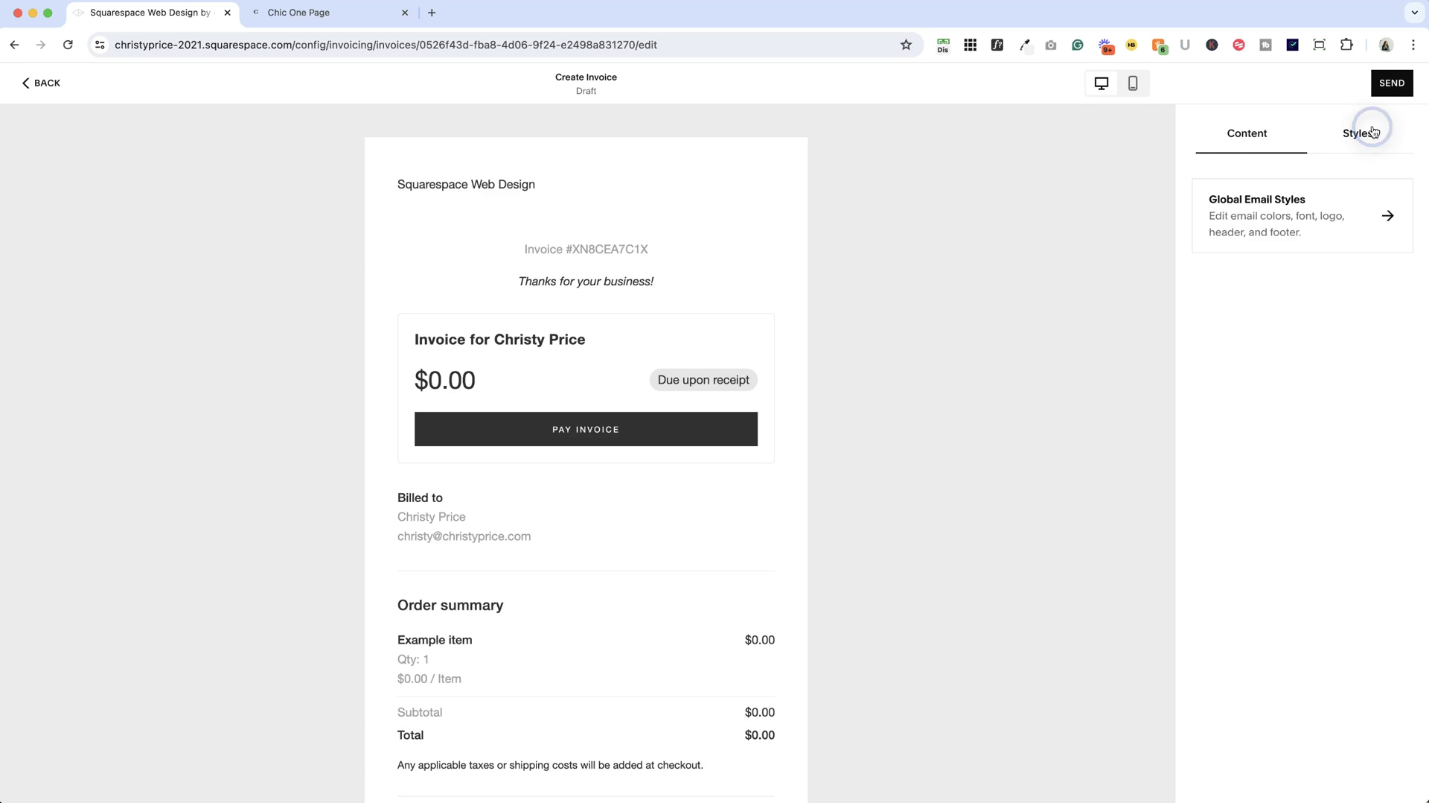
Apply the site's logo and colours to Global Email Styles, save, and return to the invoice
left_click(1246, 217)
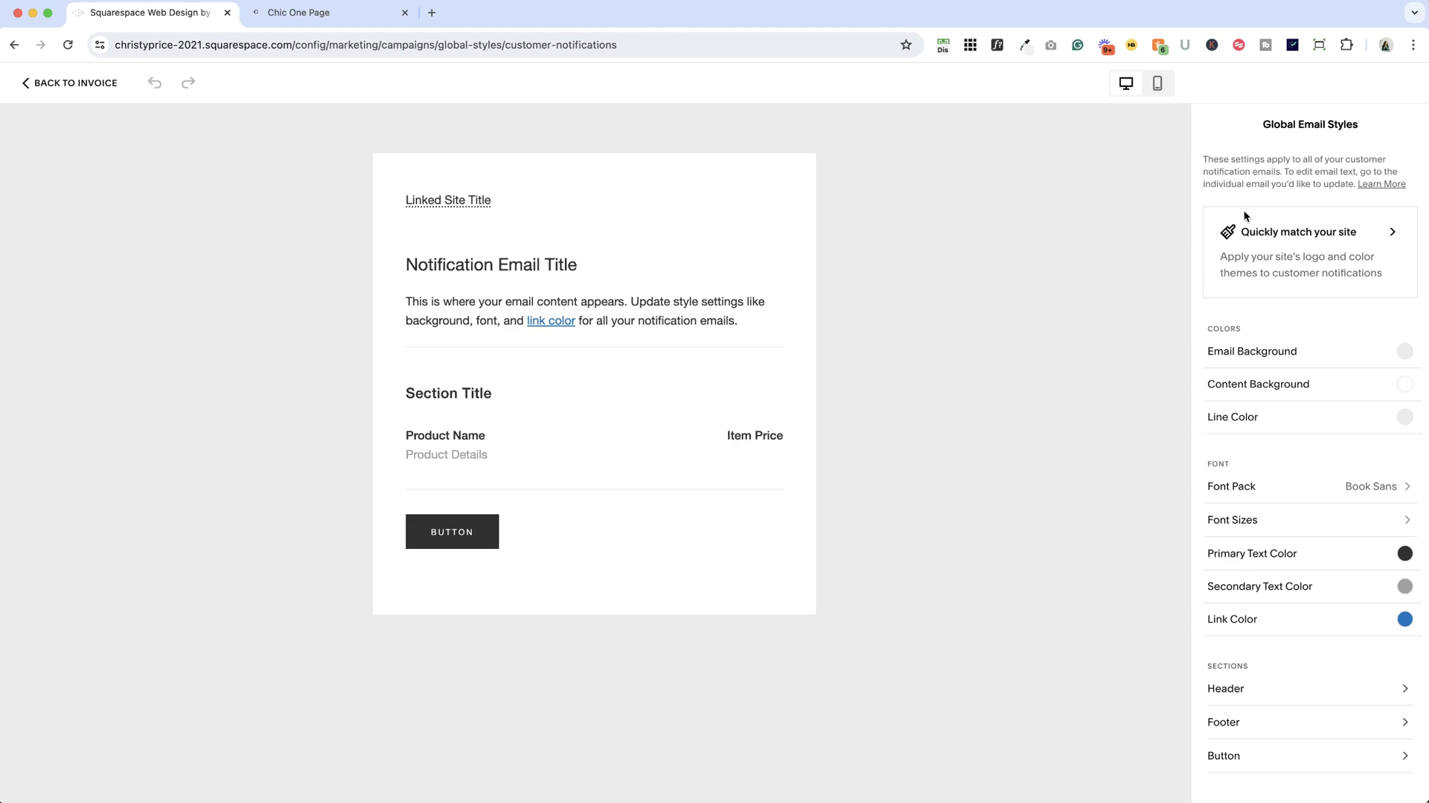
left_click(1299, 236)
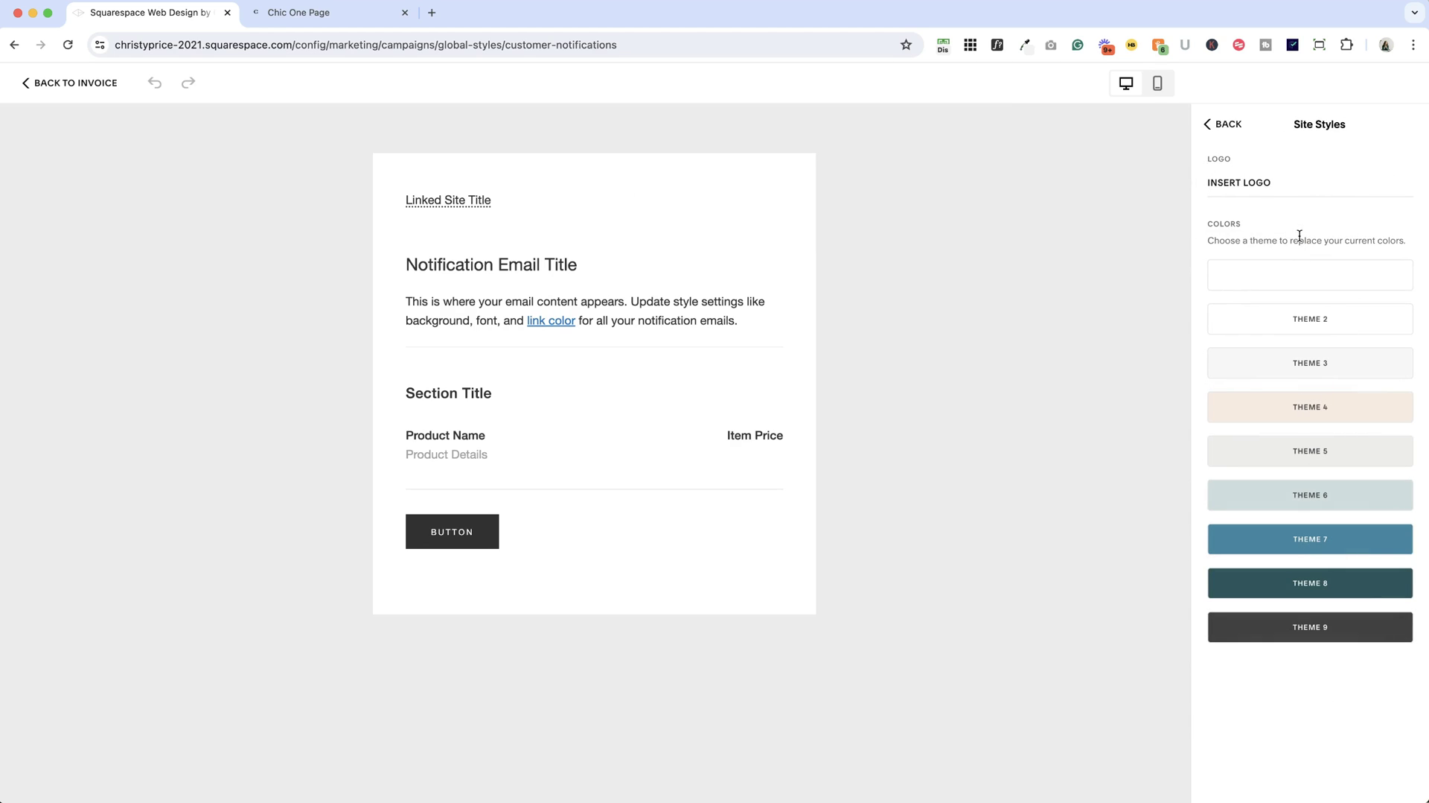
left_click(1325, 327)
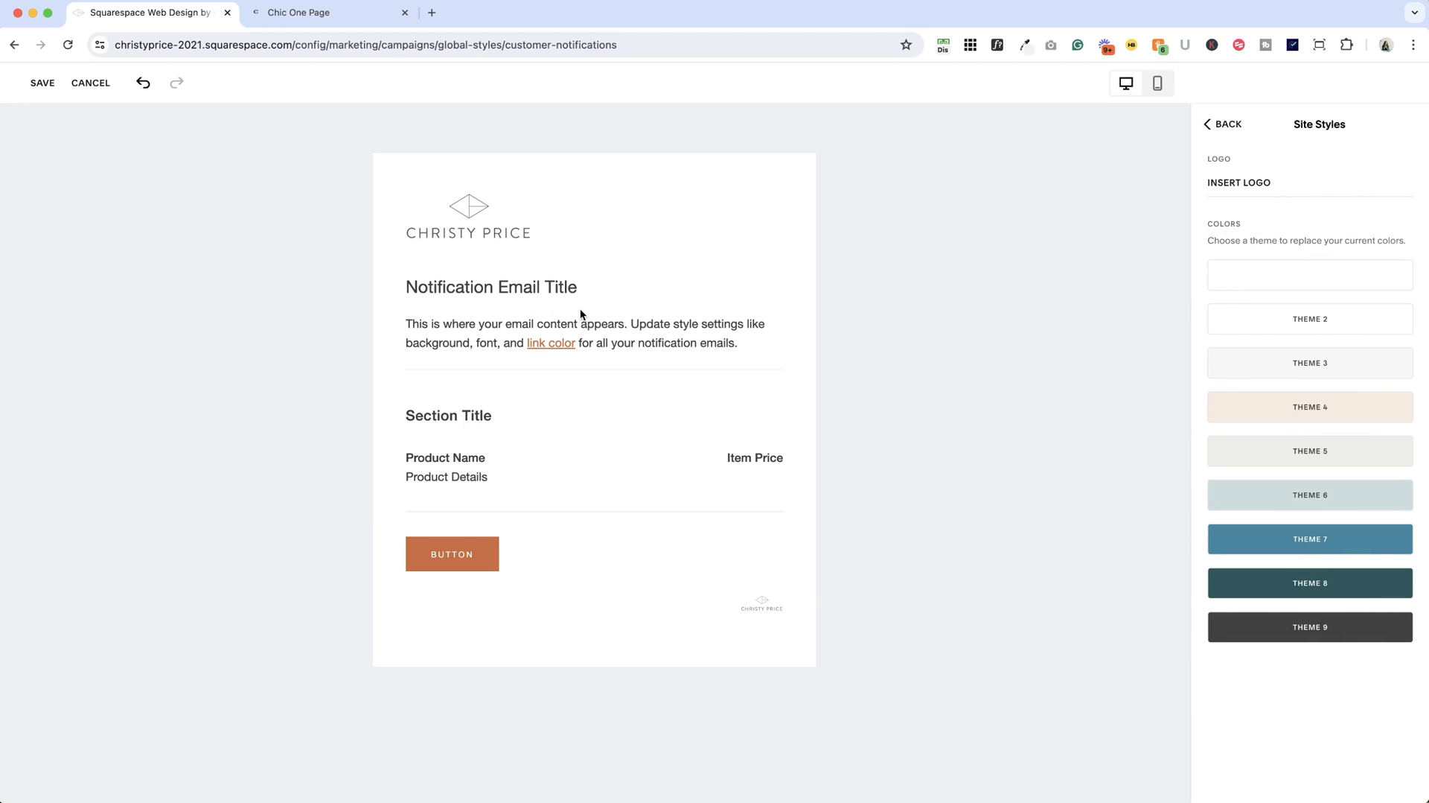
left_click(1225, 124)
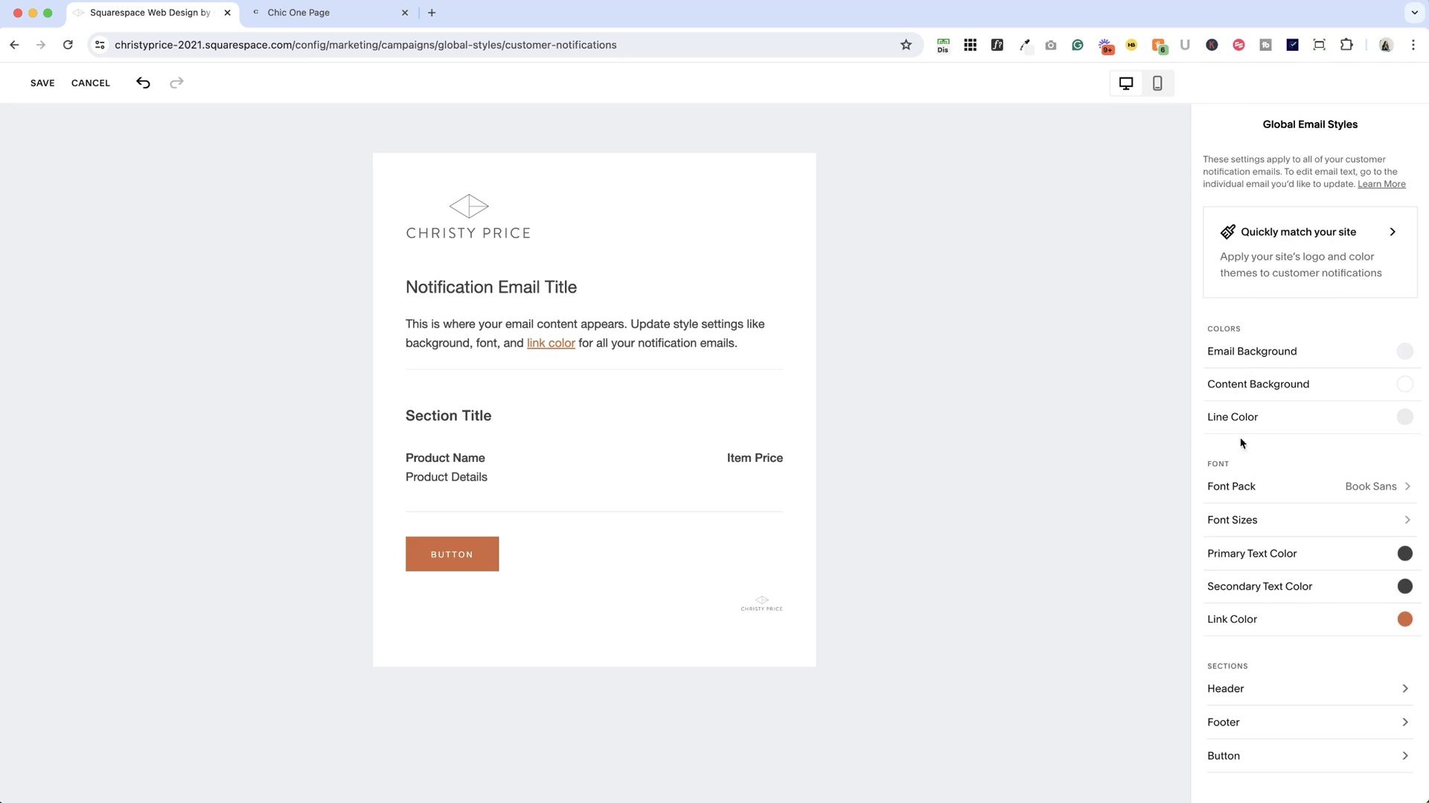
scroll(1241, 436, "down", 2)
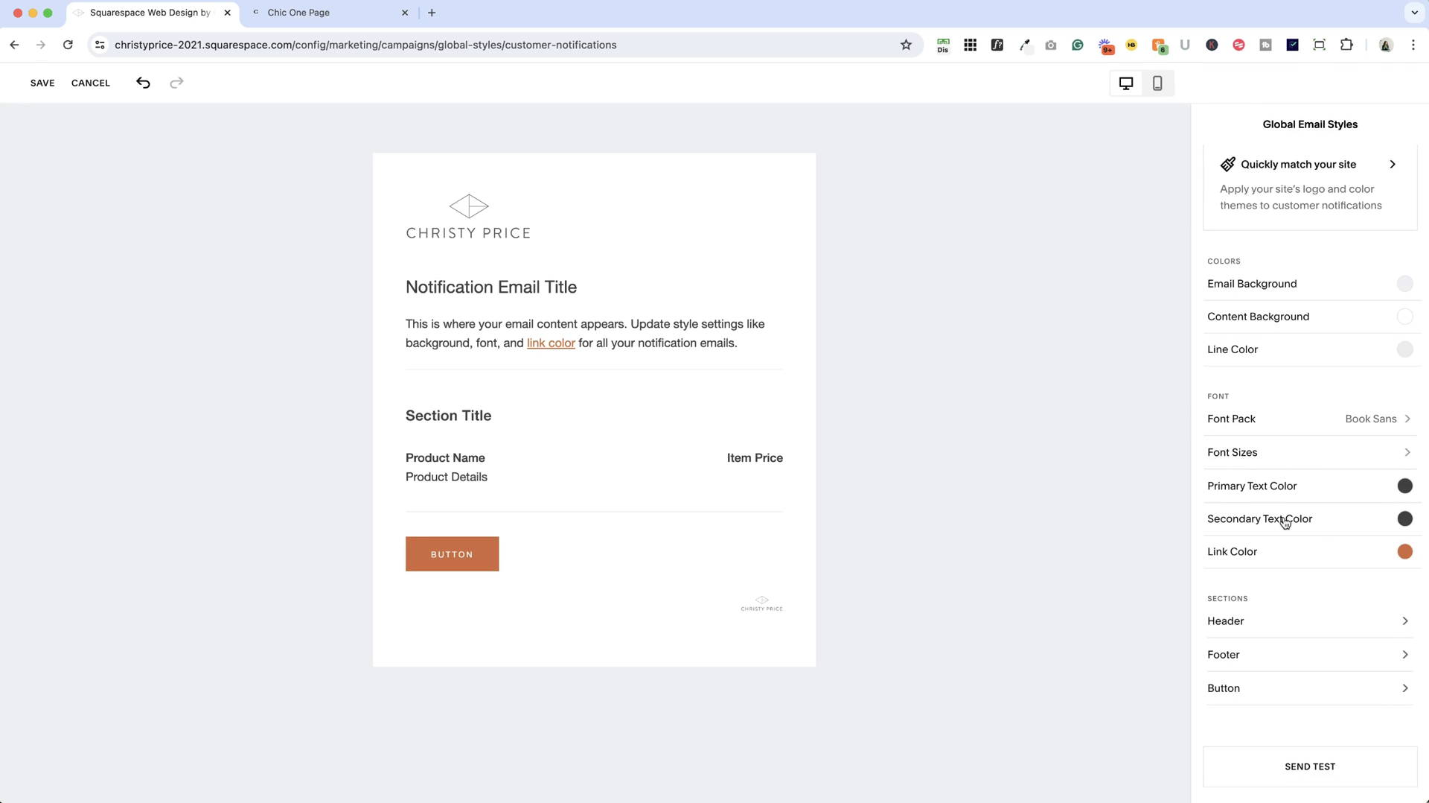
left_click(35, 84)
left_click(804, 471)
left_click(82, 82)
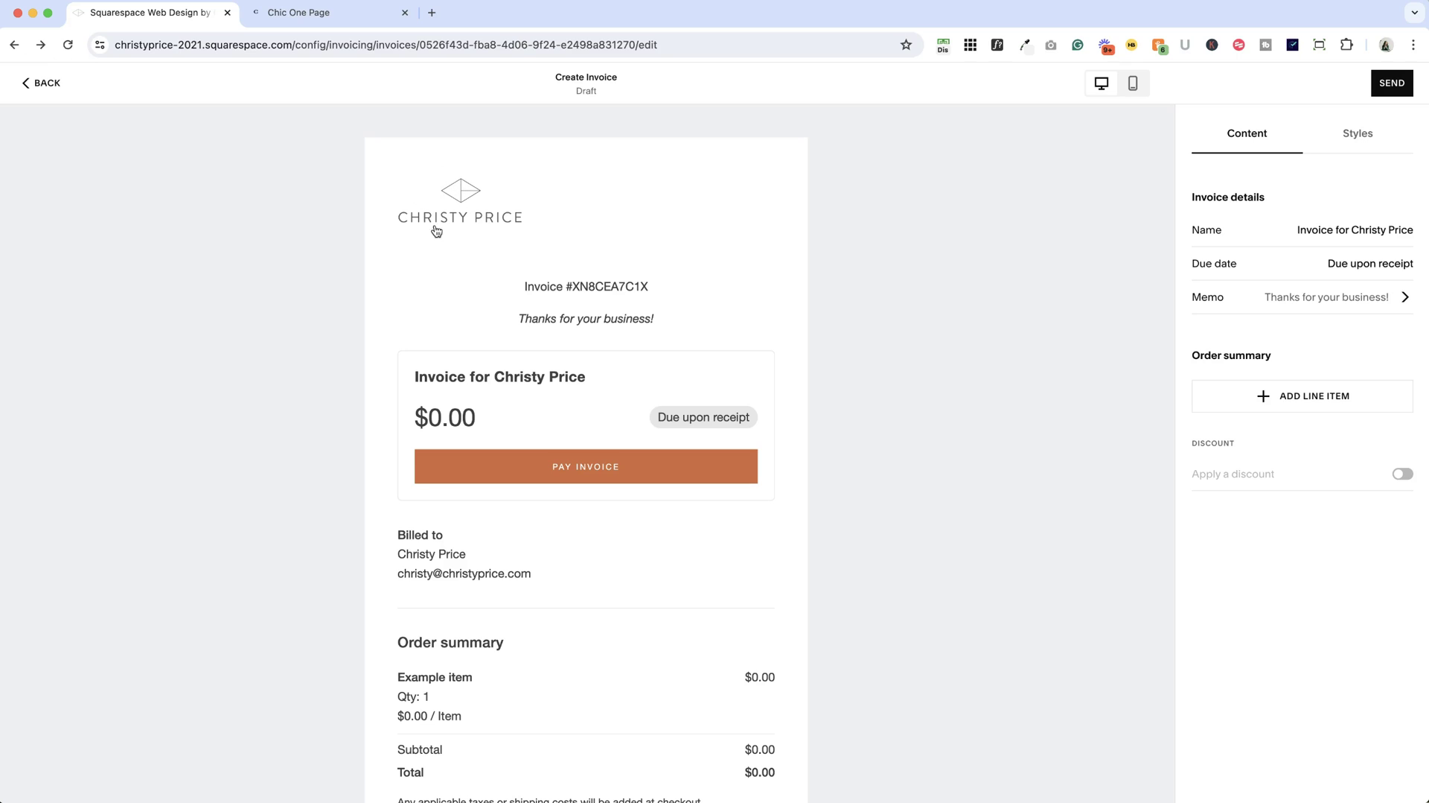
Turn off Due upon receipt and set the invoice due date to May 1, 2024
scroll(441, 233, "down", 3)
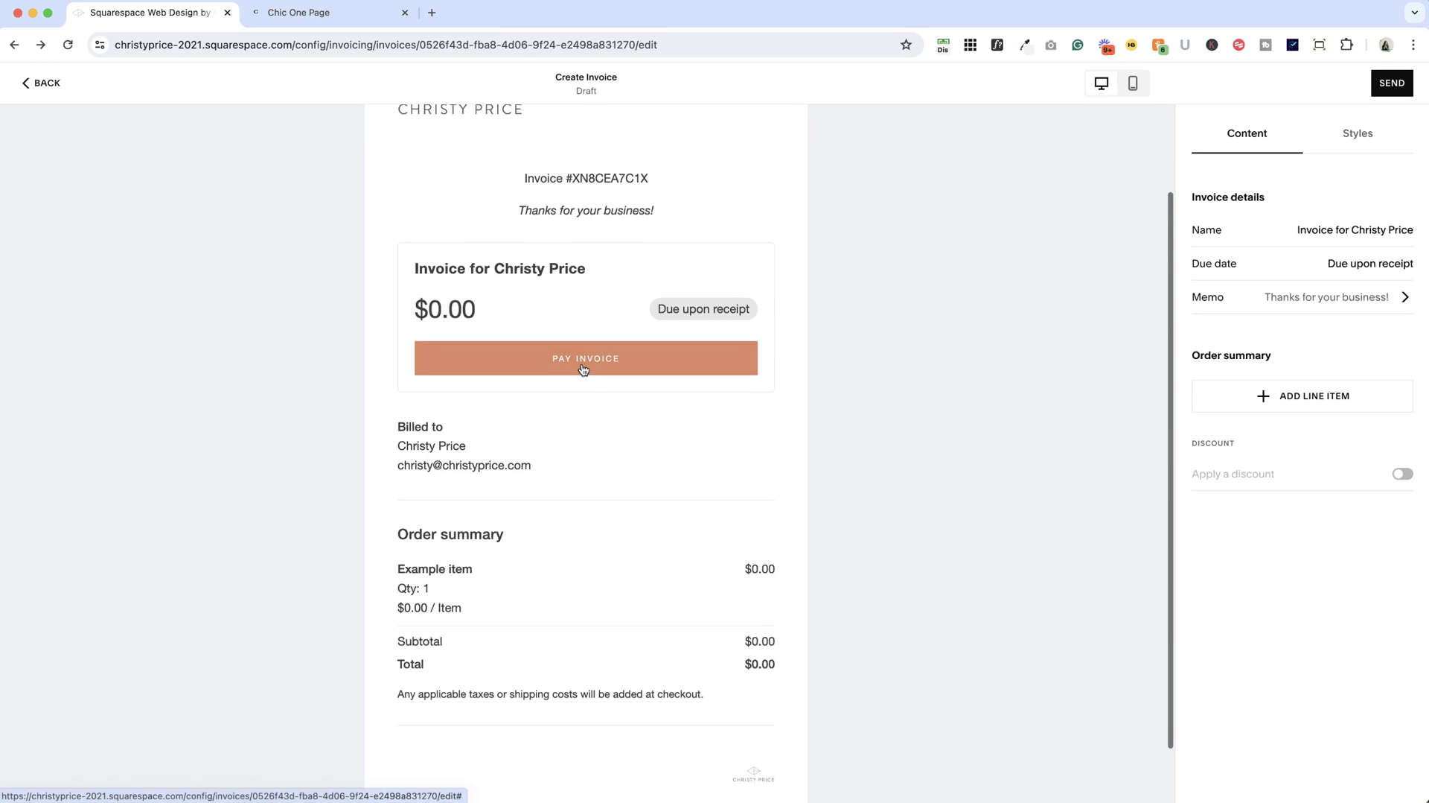
scroll(582, 369, "up", 3)
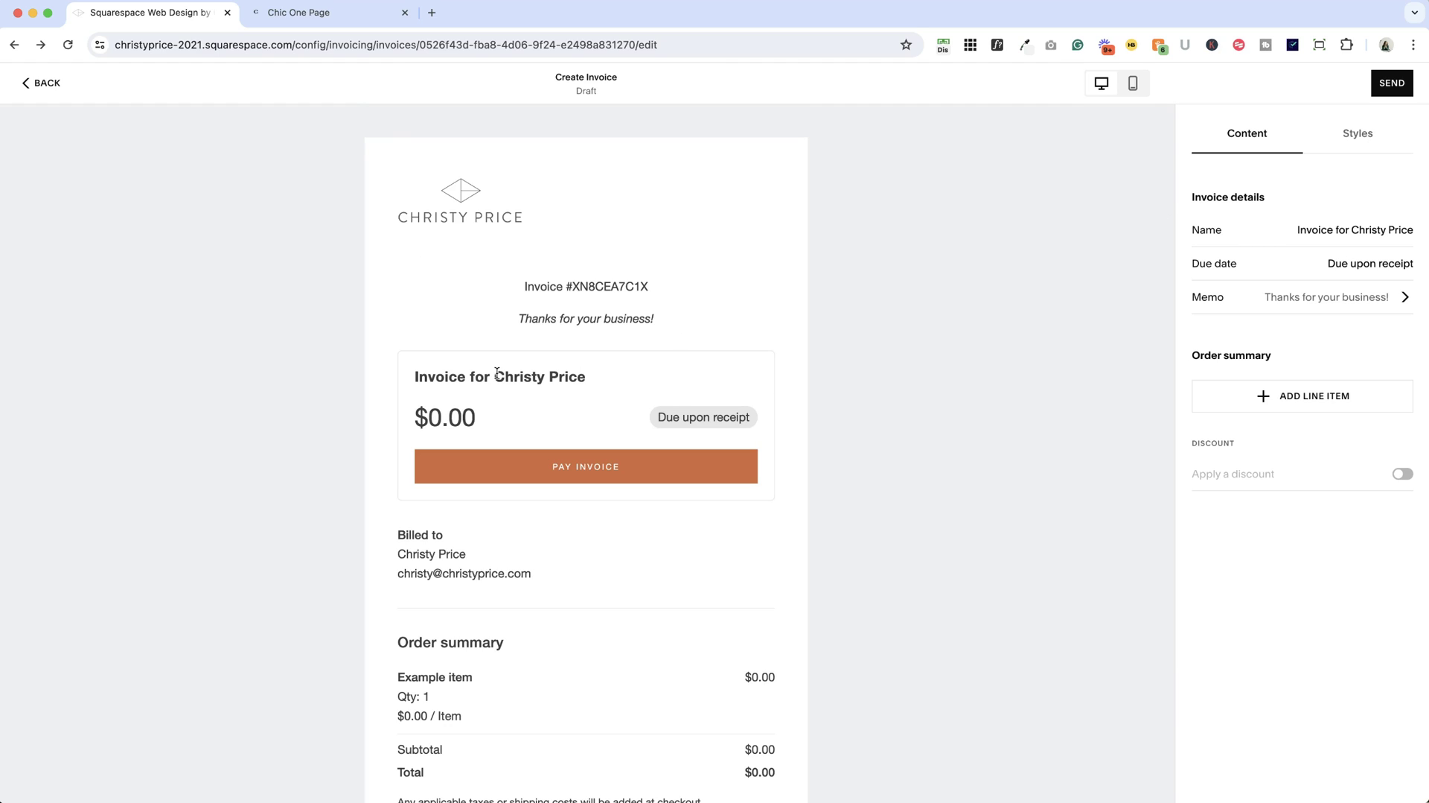
left_click_drag(570, 377, 408, 378)
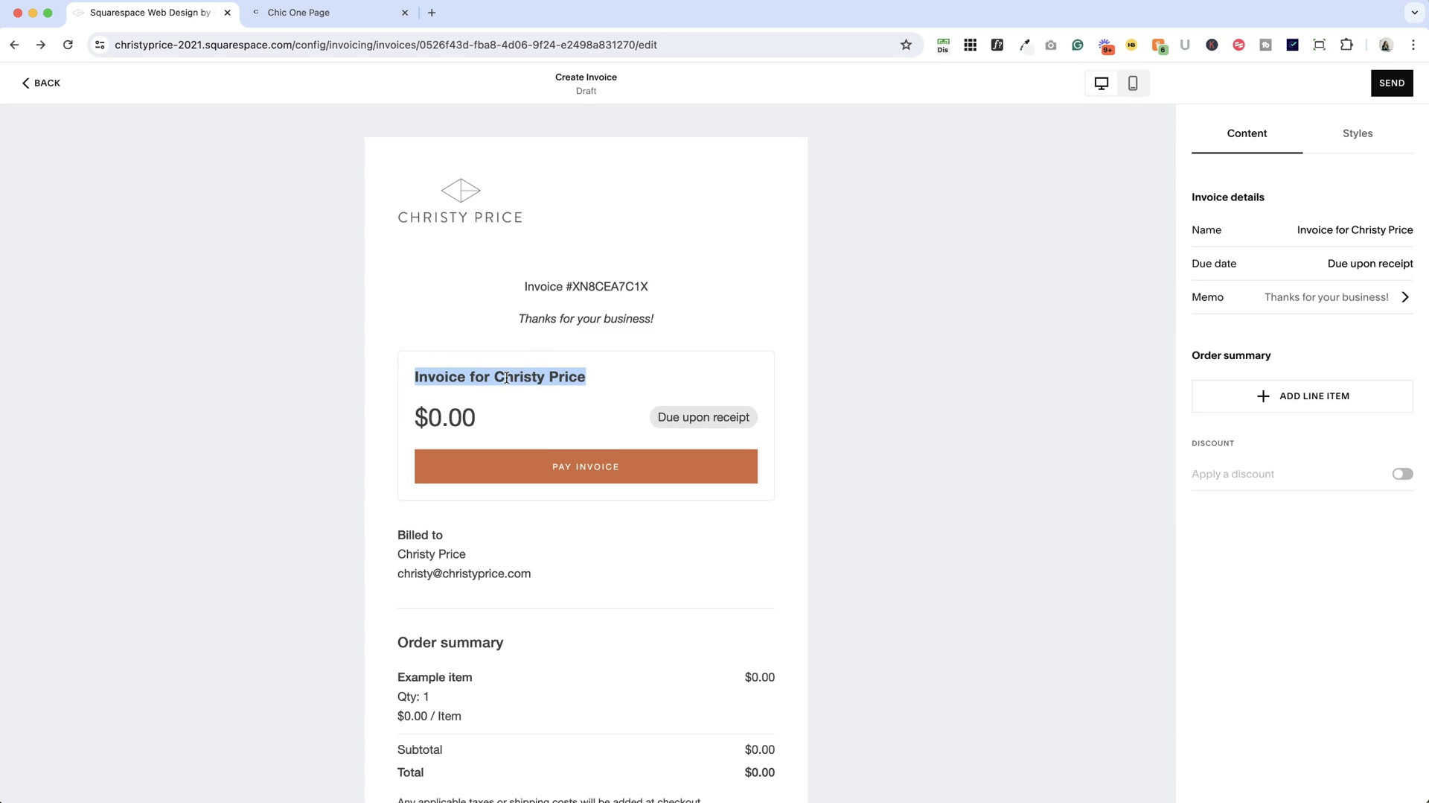
left_click(1355, 232)
left_click(1334, 268)
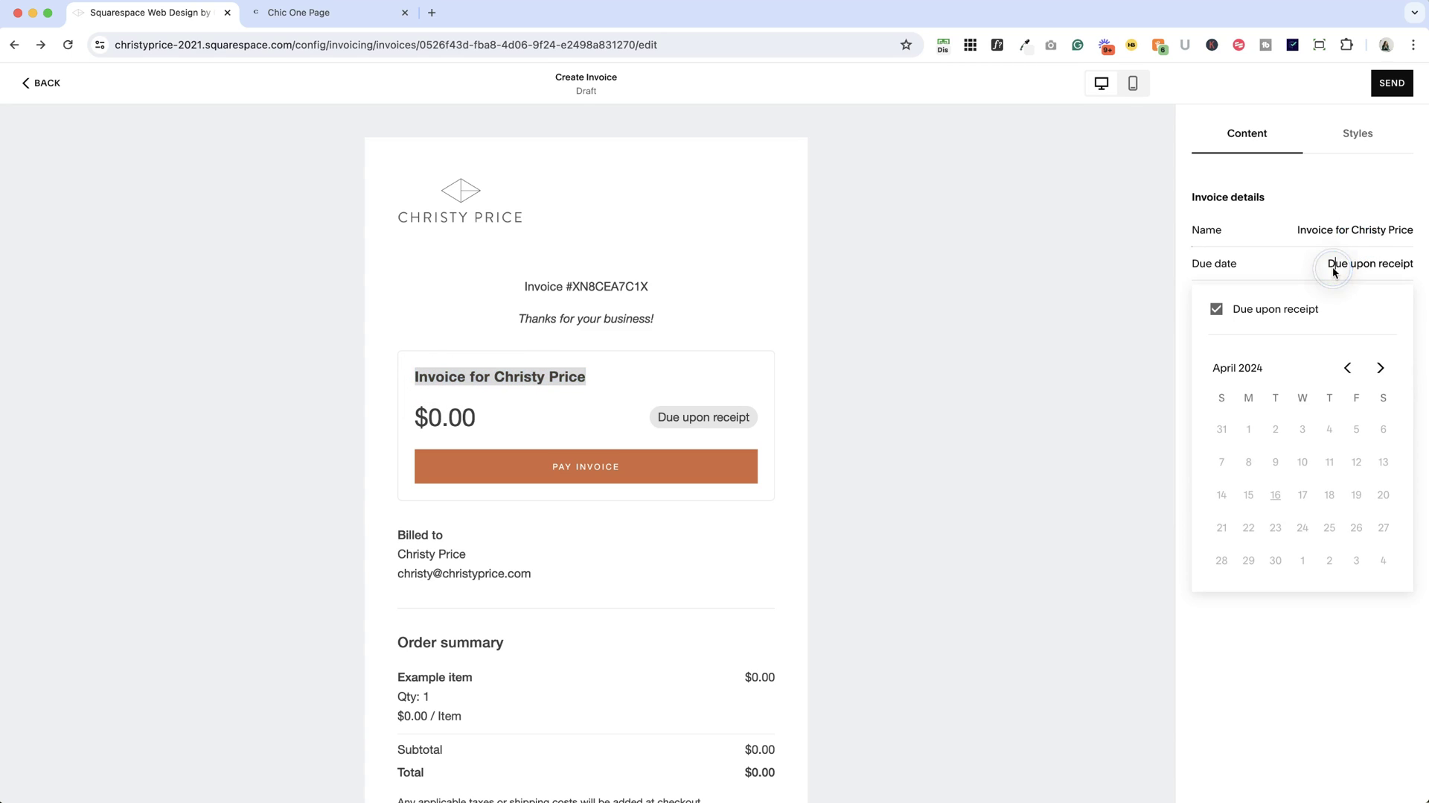
left_click(1217, 309)
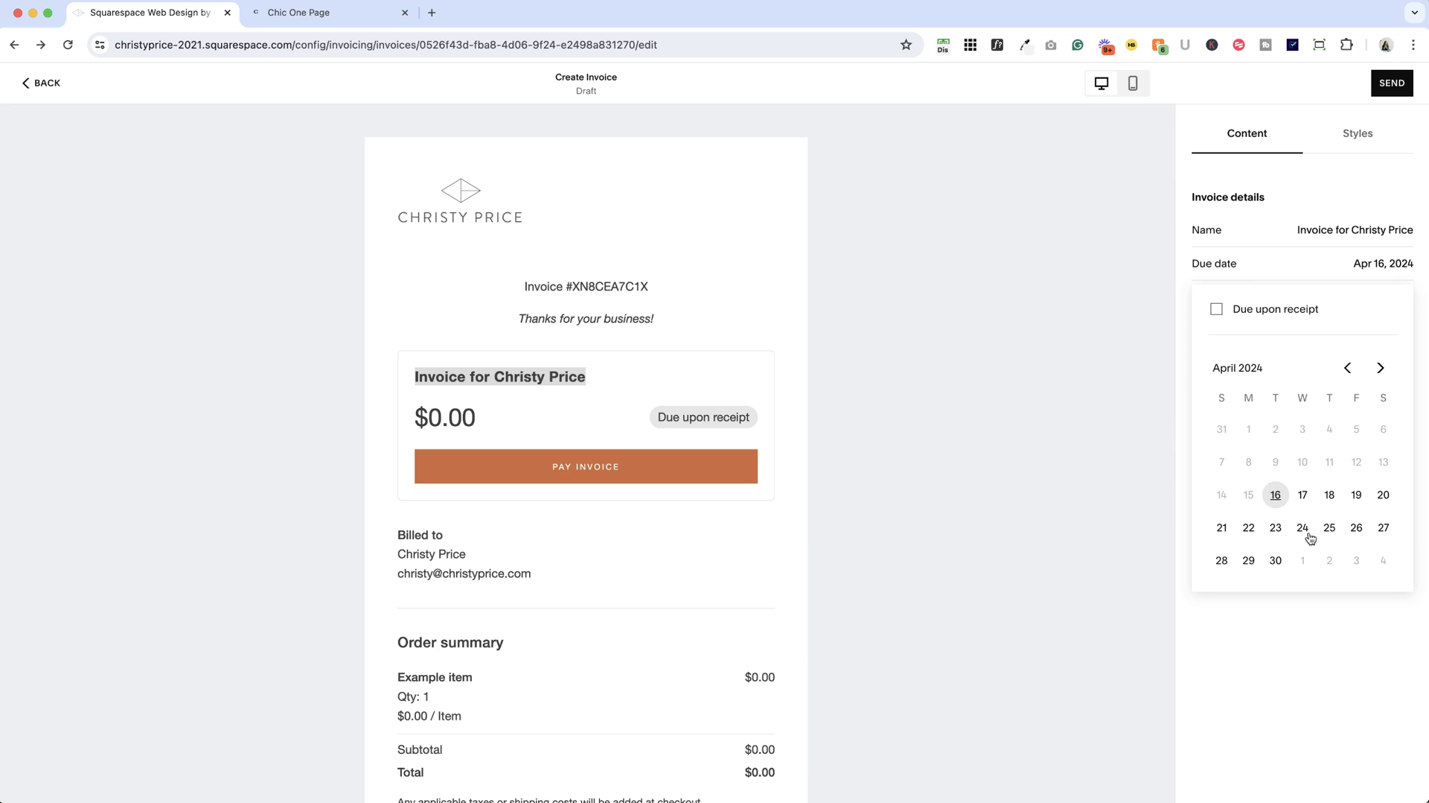
left_click(1303, 566)
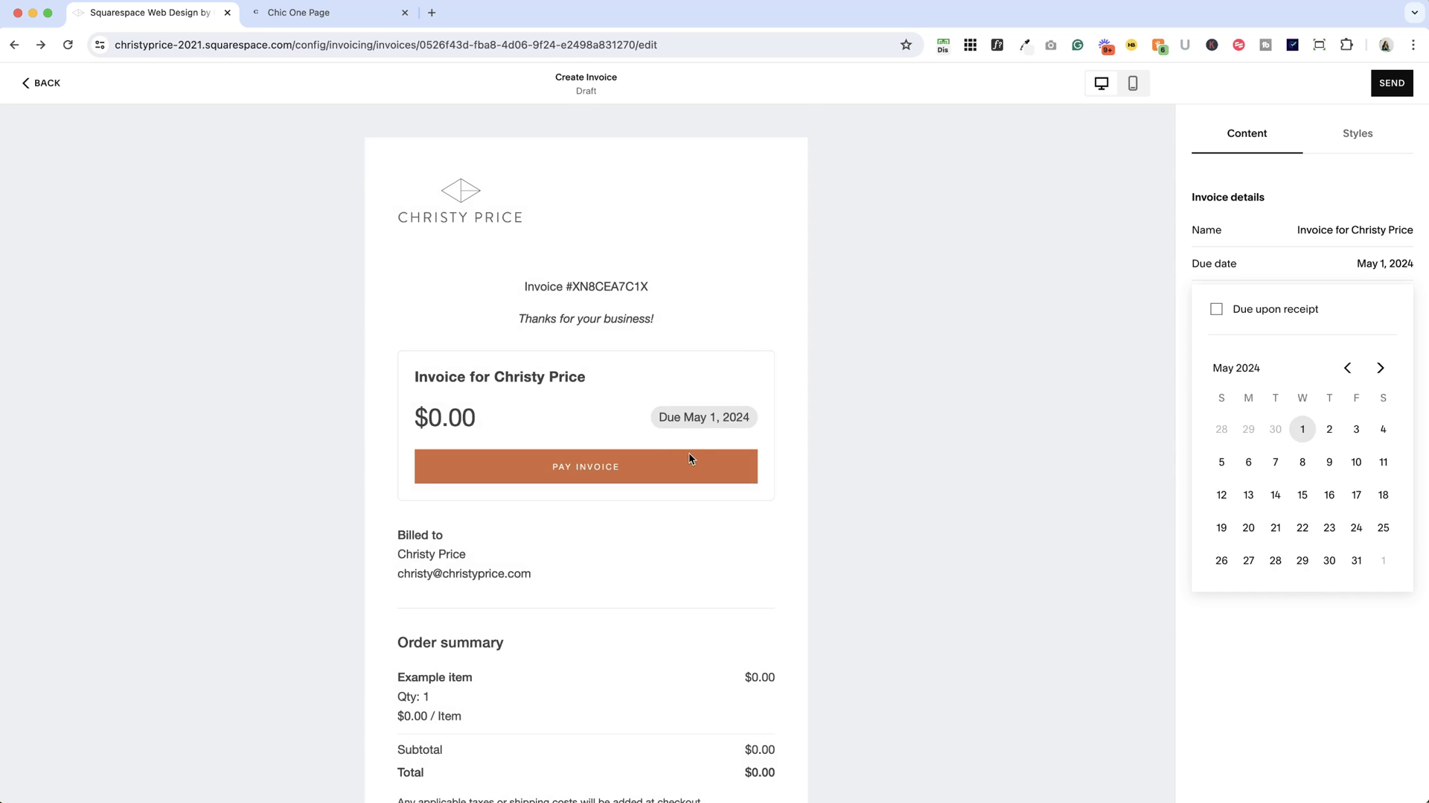
left_click(1066, 444)
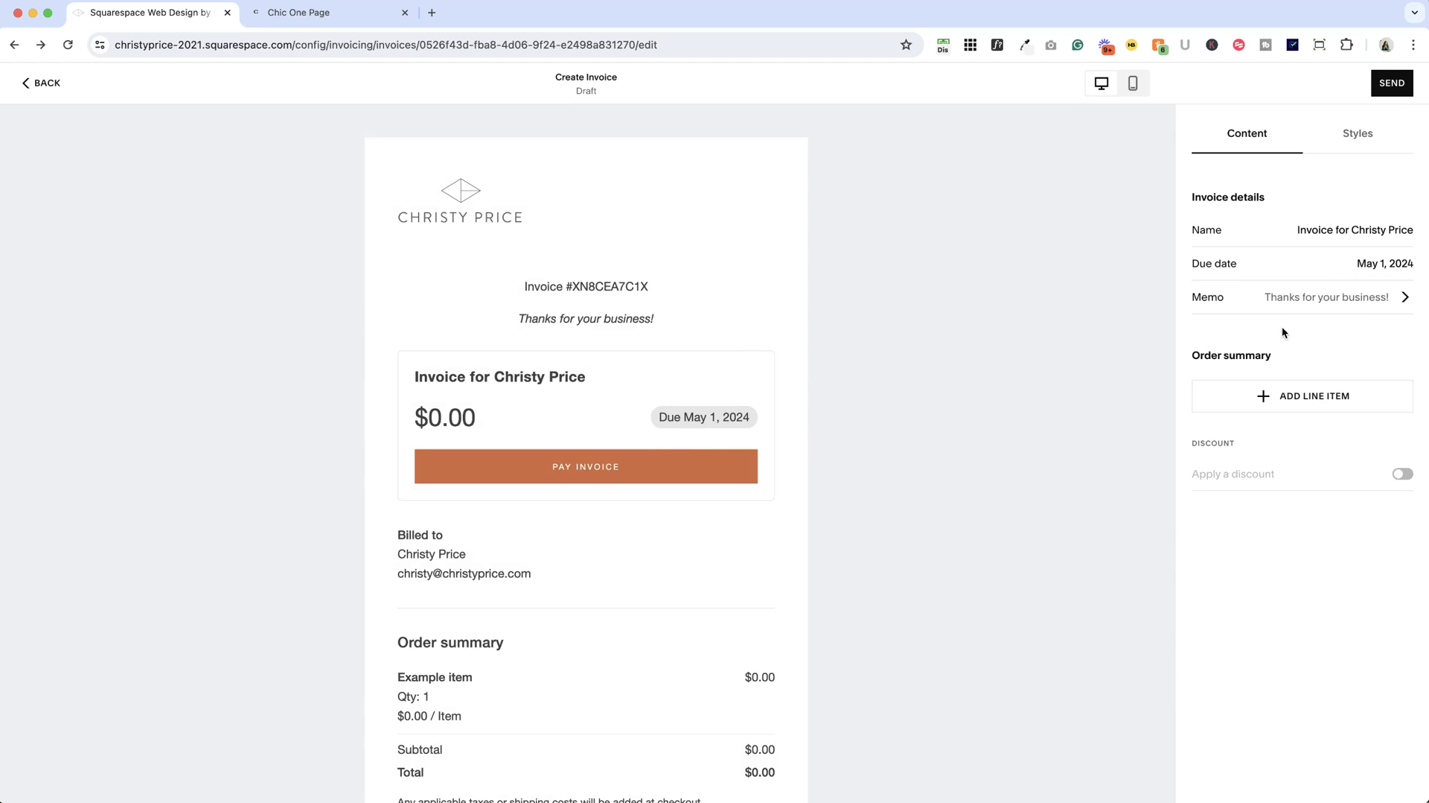
Keep the memo as 'Thanks for your business!'
left_click_drag(519, 318, 647, 325)
left_click(1313, 298)
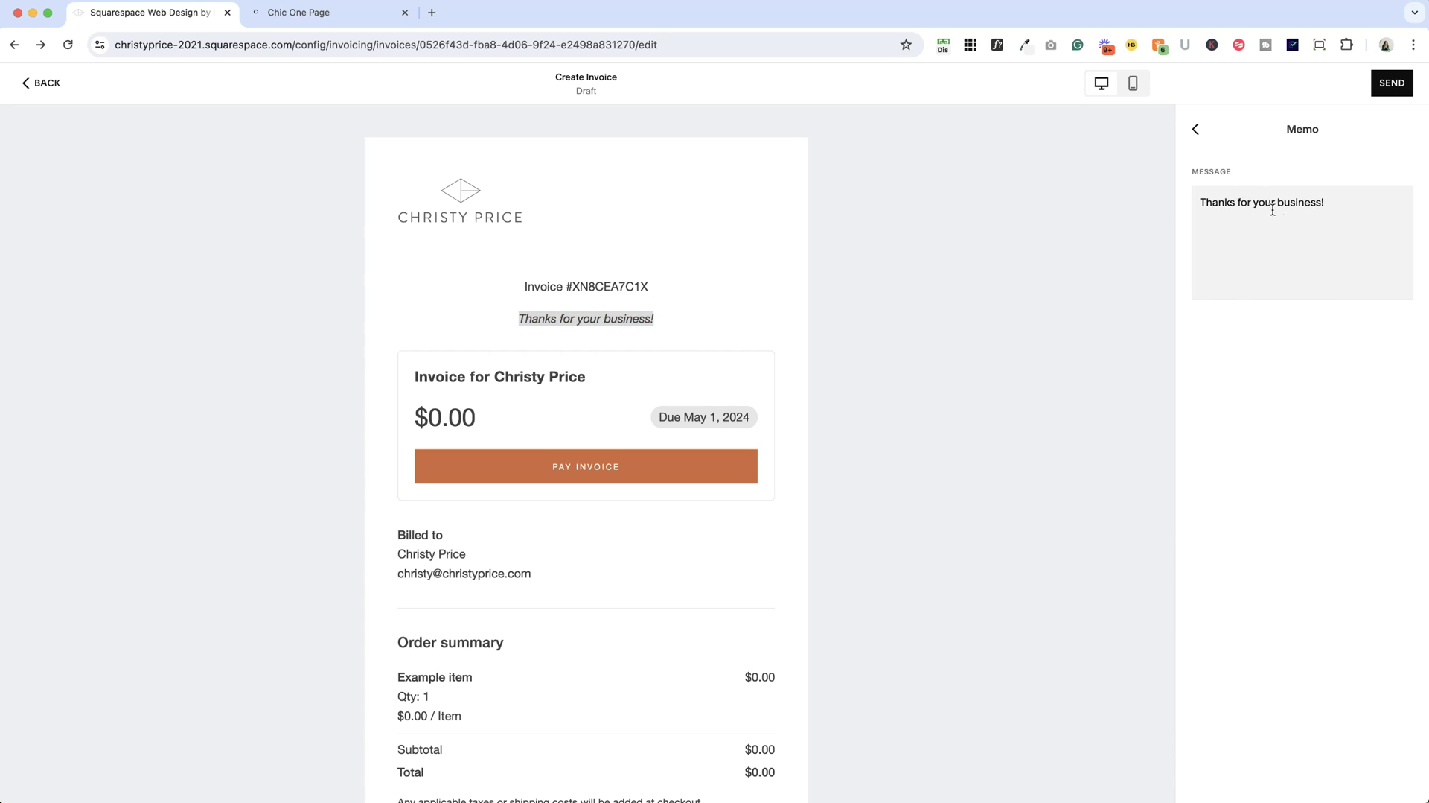
left_click(1197, 131)
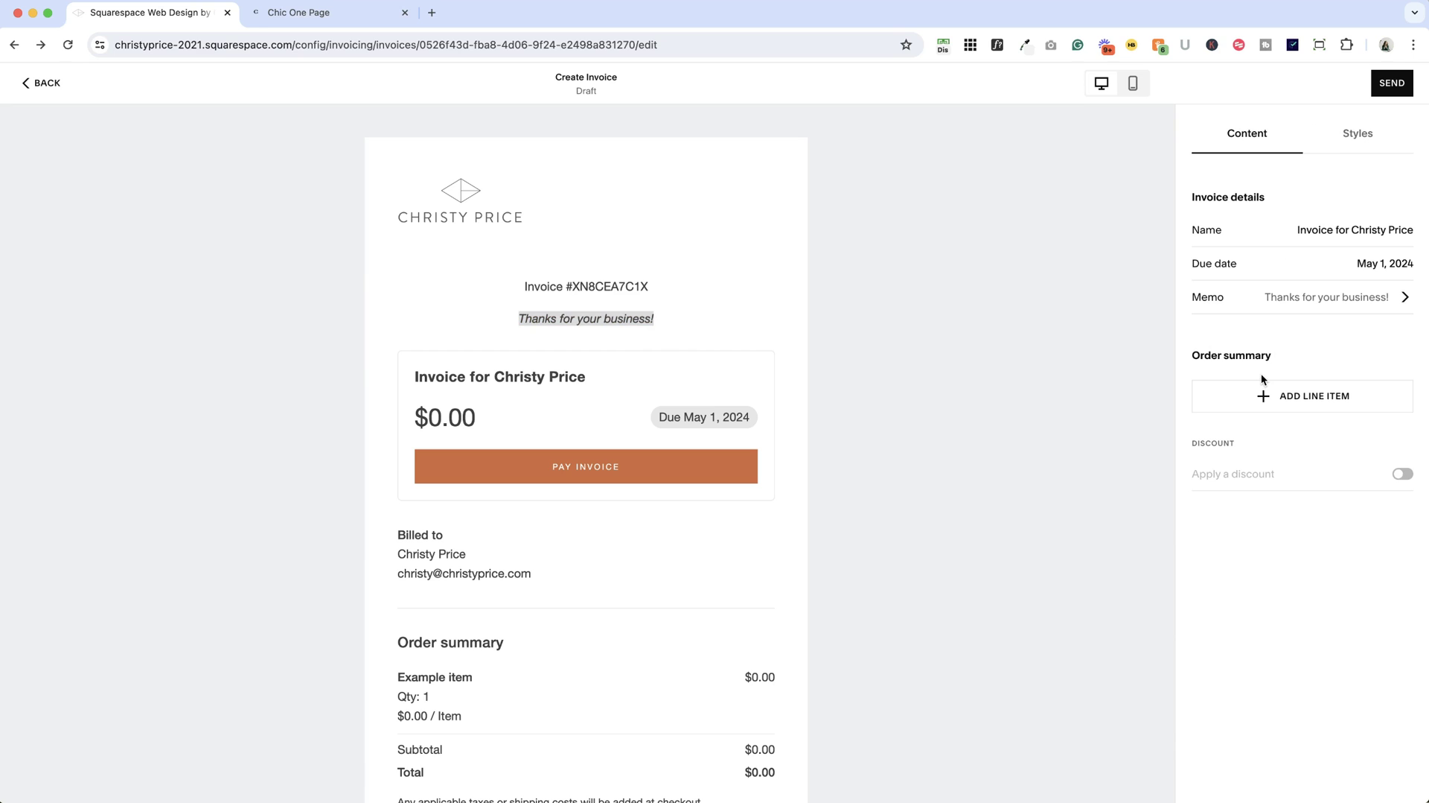
Add a Web Design Services service line item priced at $250
left_click(1280, 396)
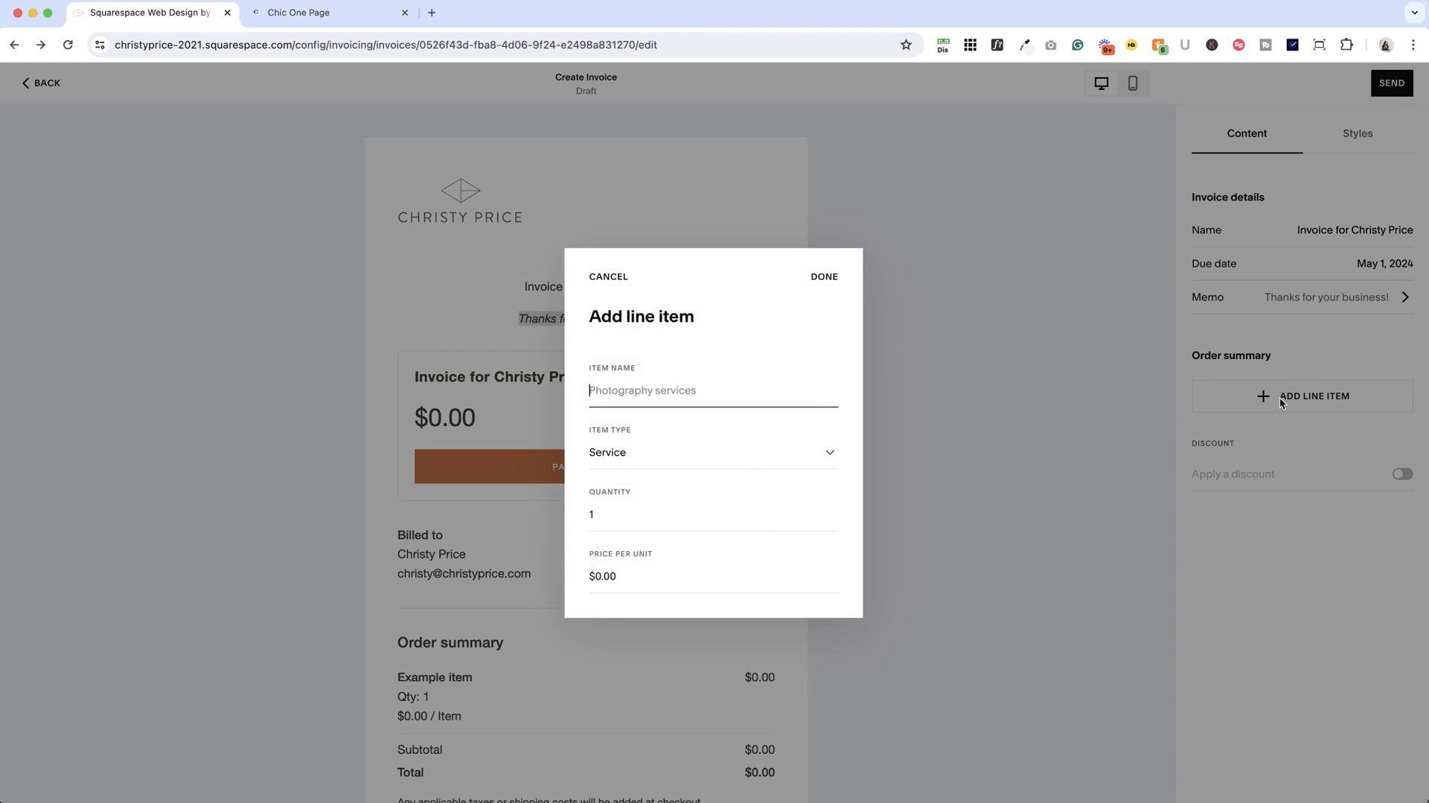
type("Web")
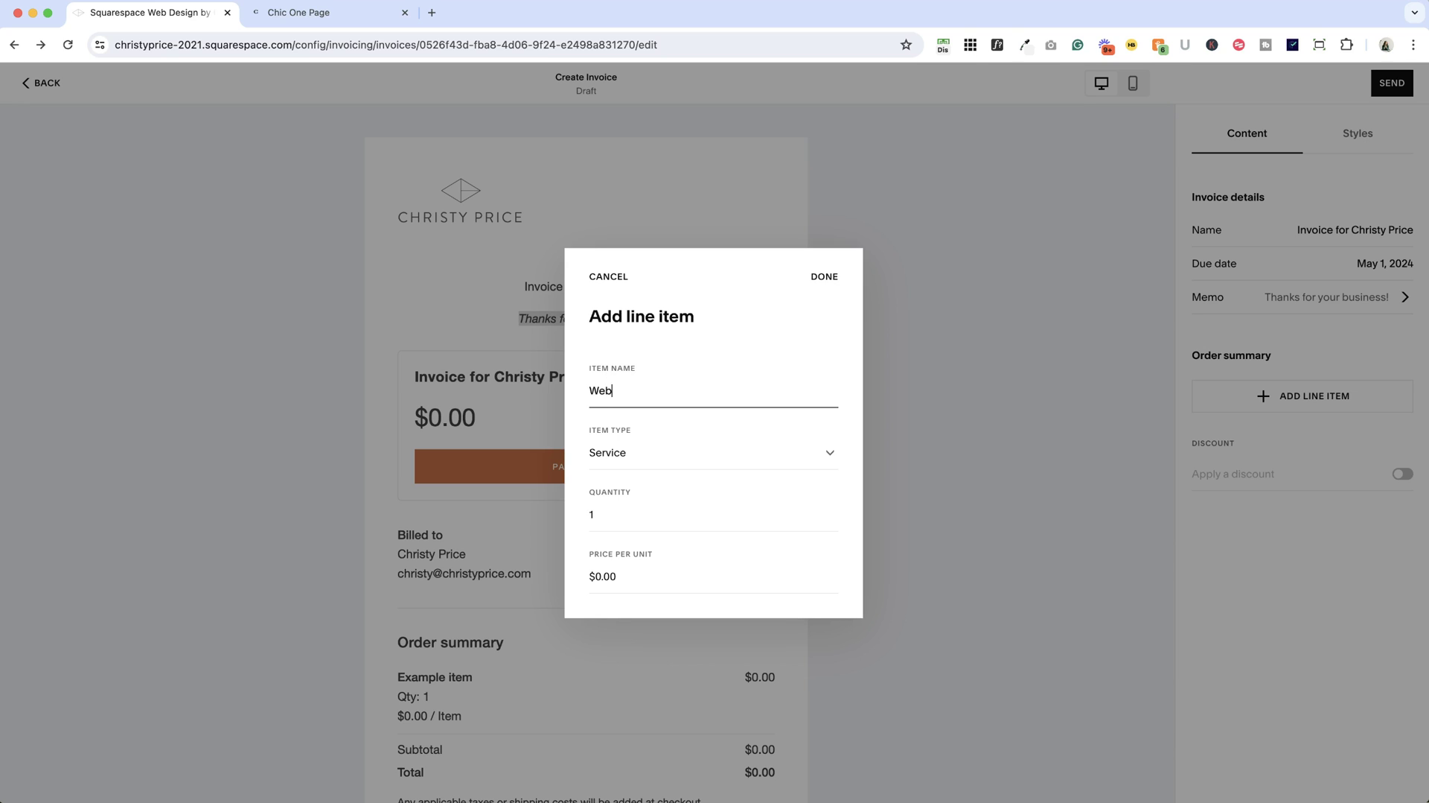
type(" Design Services")
left_click(623, 452)
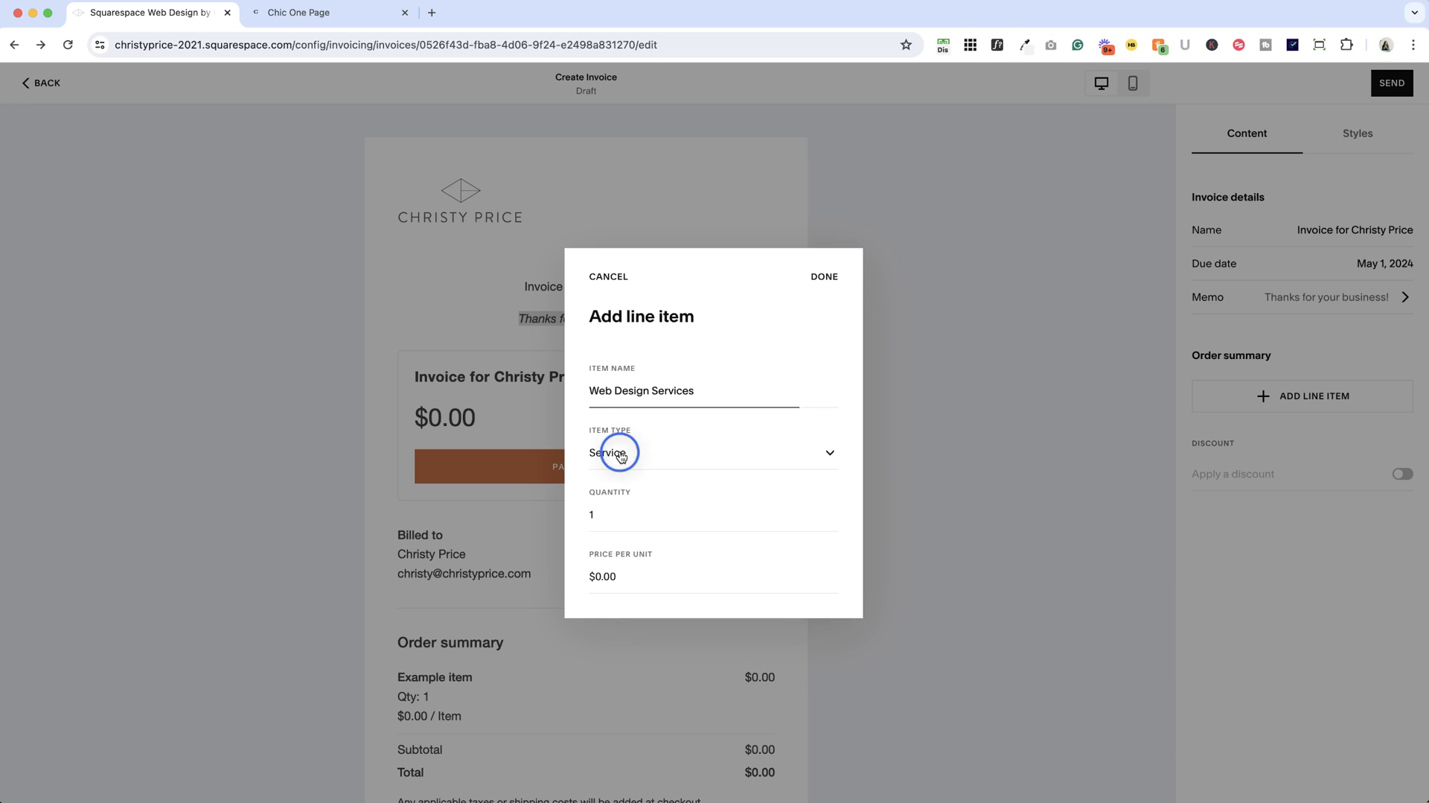
left_click(686, 415)
left_click(606, 510)
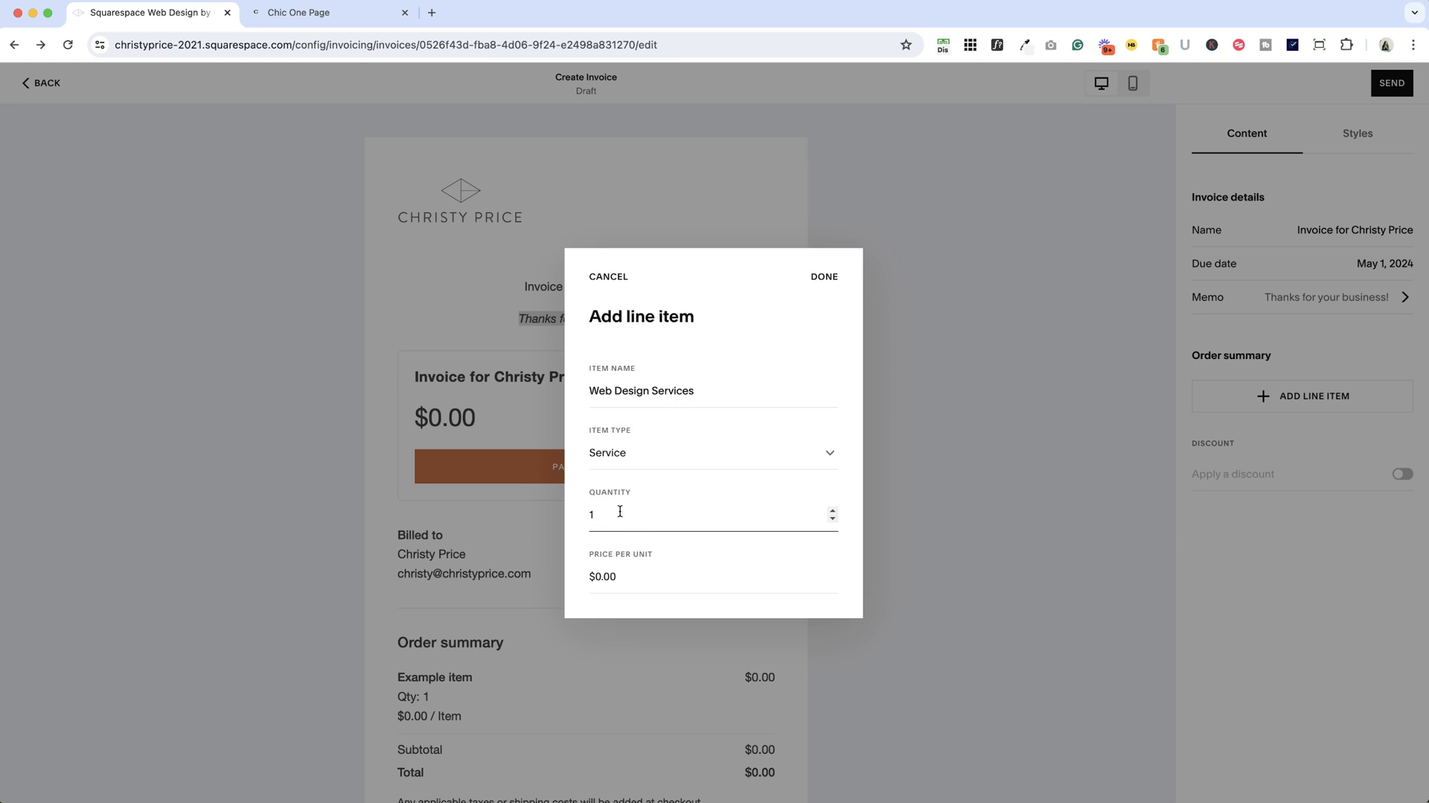
left_click(638, 583)
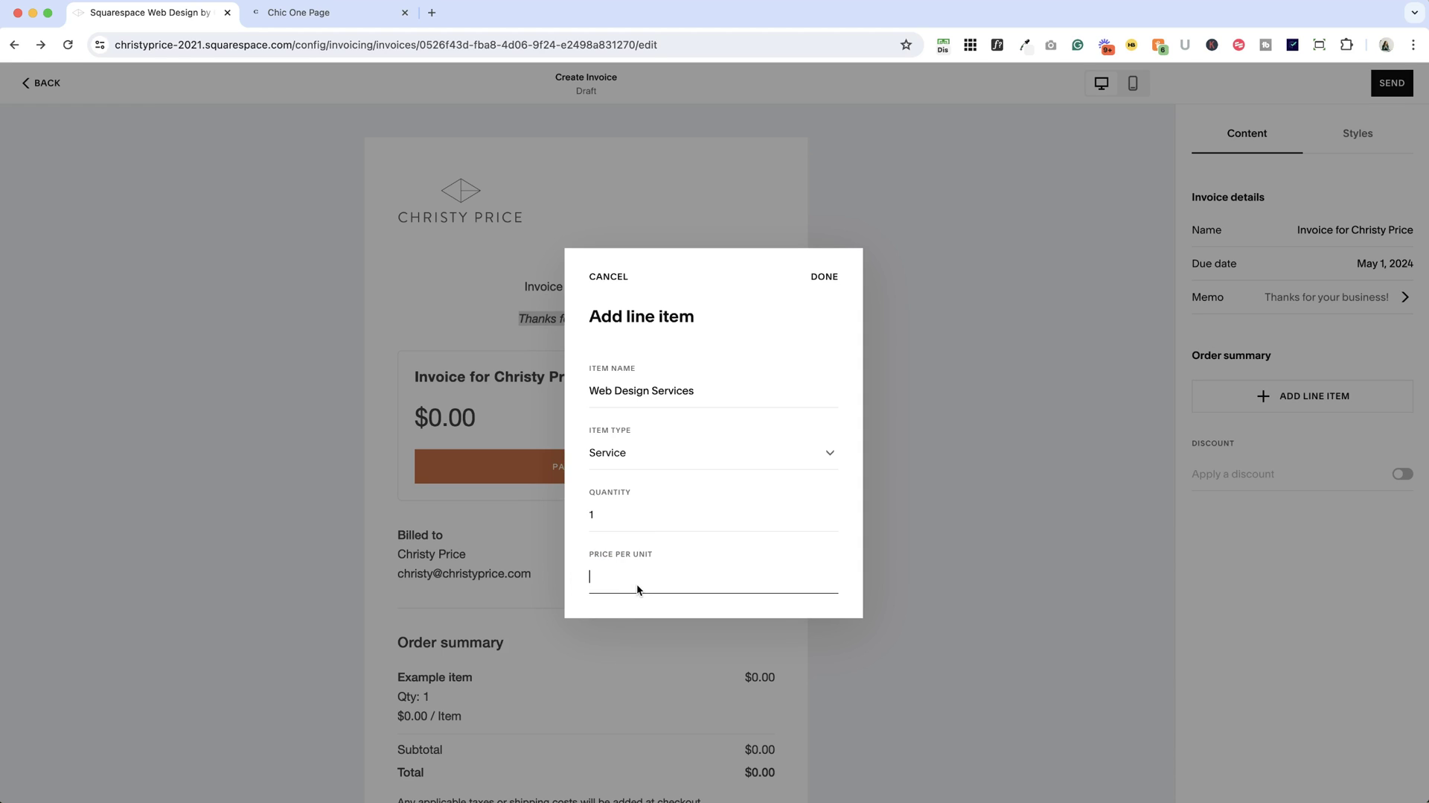
type("250")
left_click(824, 276)
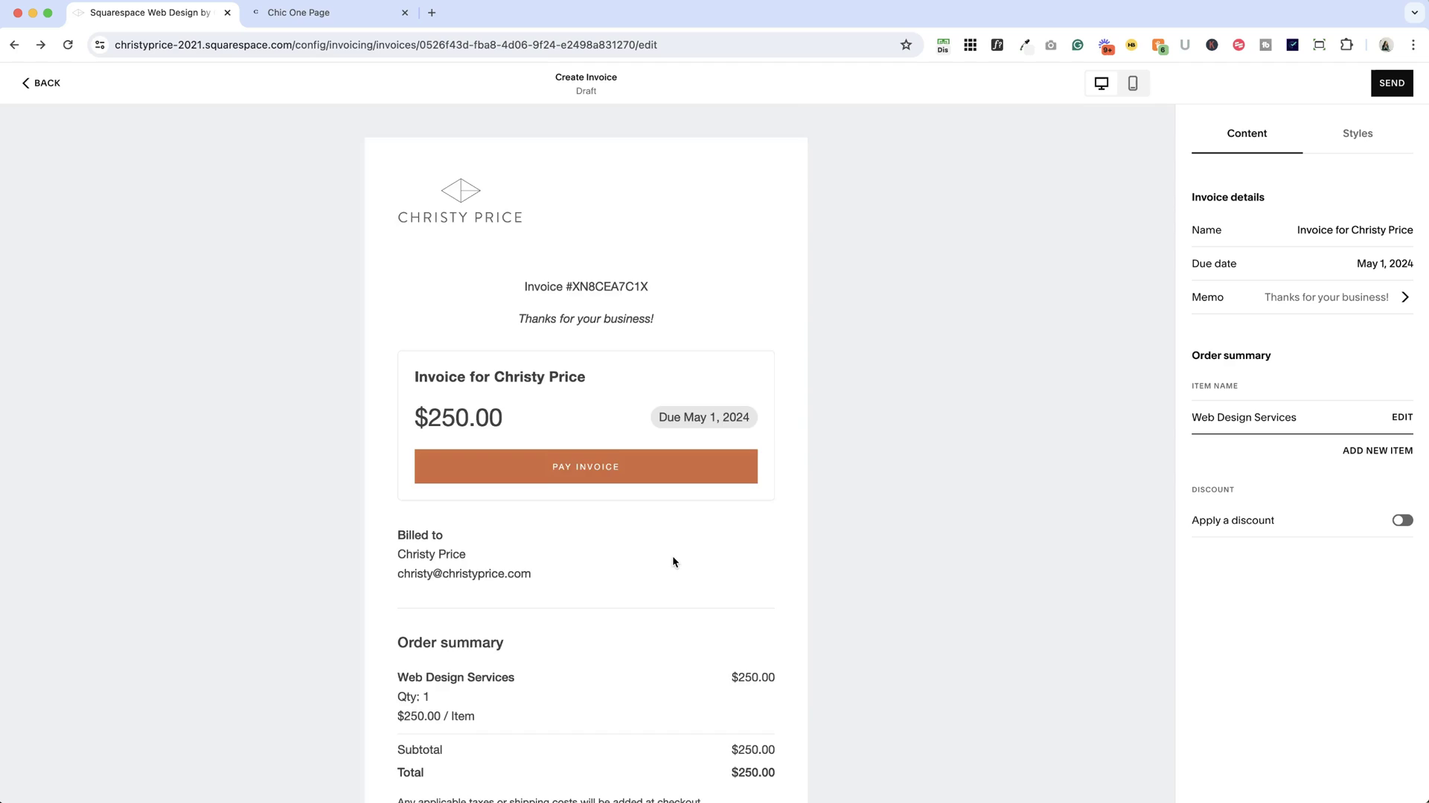
Add a Graphic Design line item priced at $100, bringing the total to $350.00
scroll(633, 558, "down", 3)
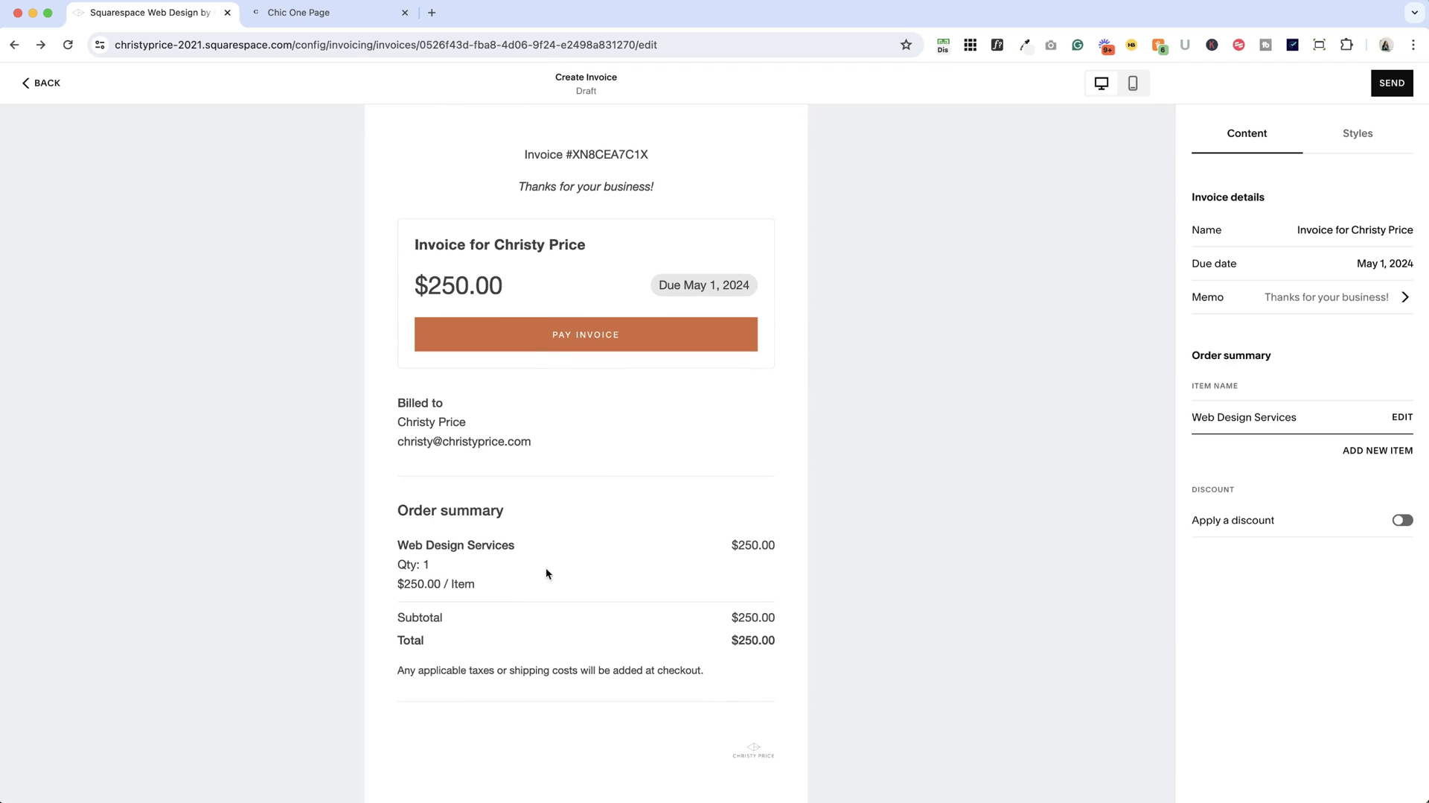
left_click(1378, 449)
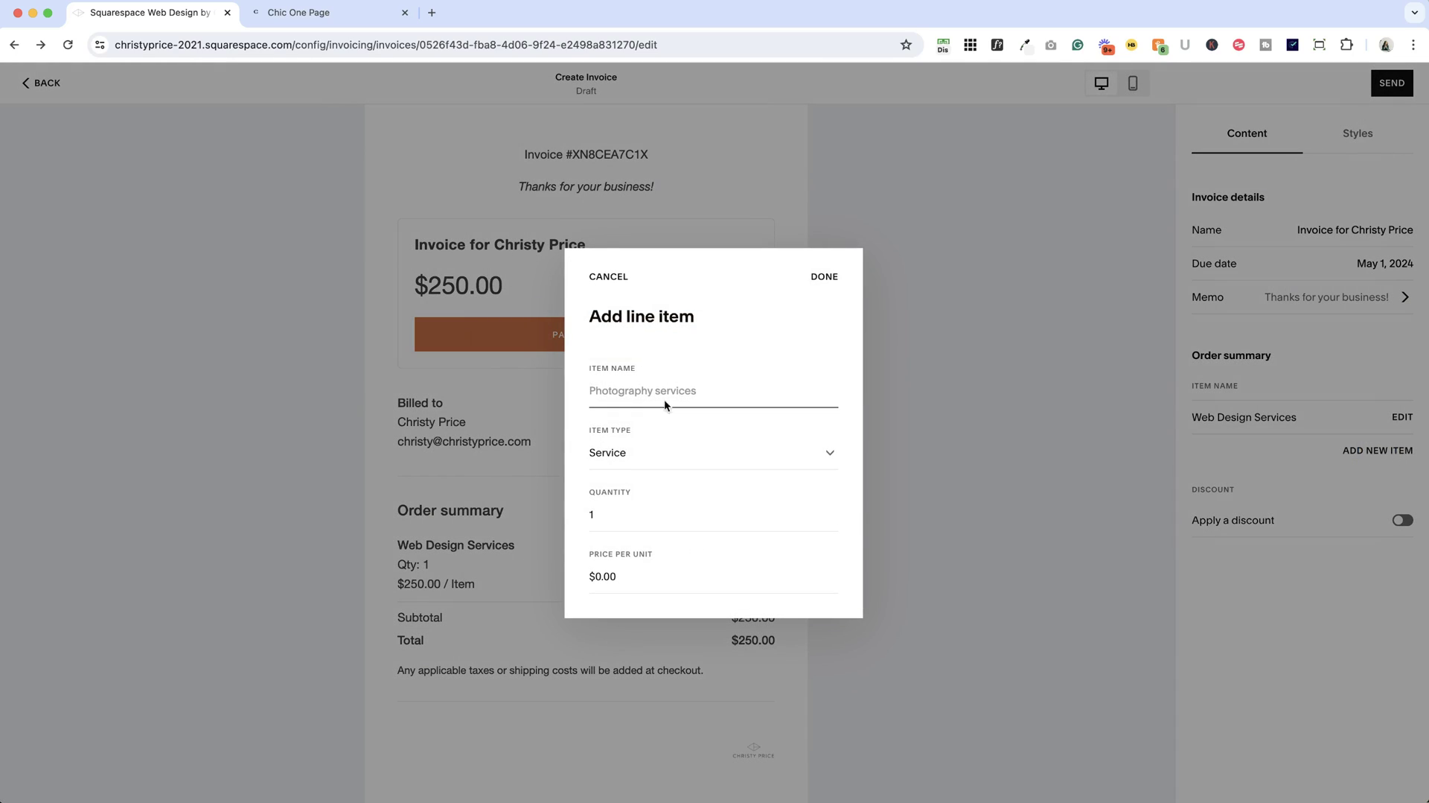
left_click(652, 392)
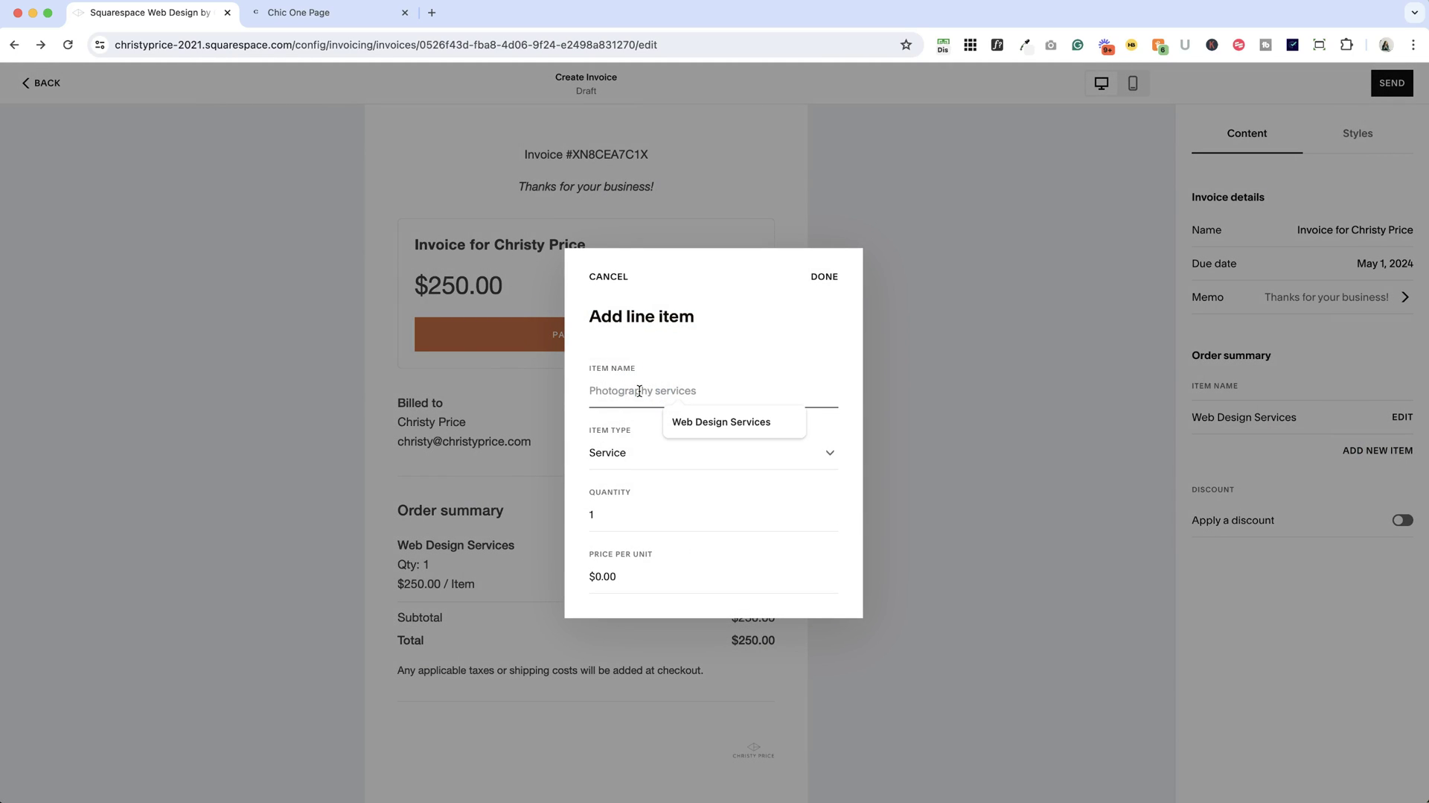
type("Graphic Design")
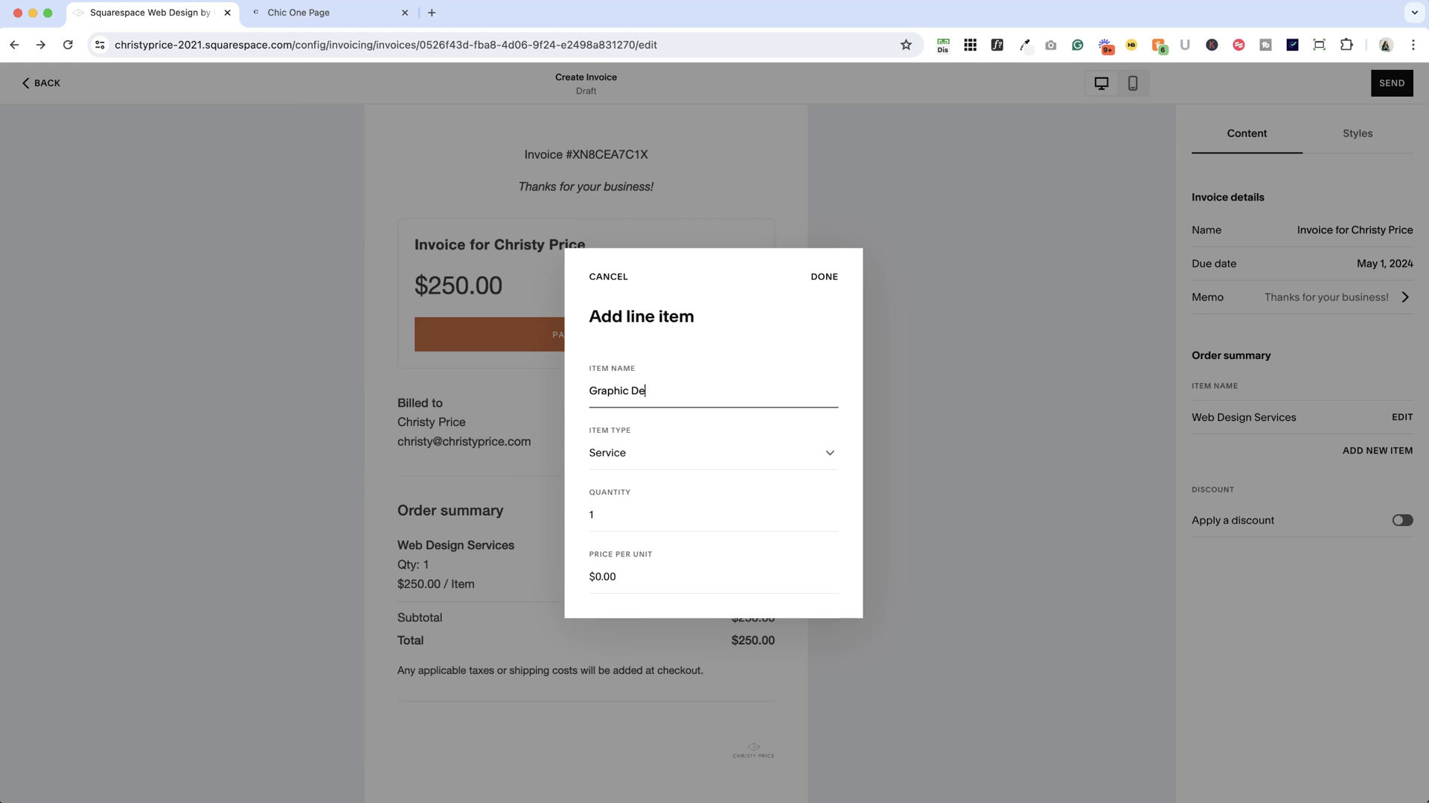
left_click(622, 576)
type("100")
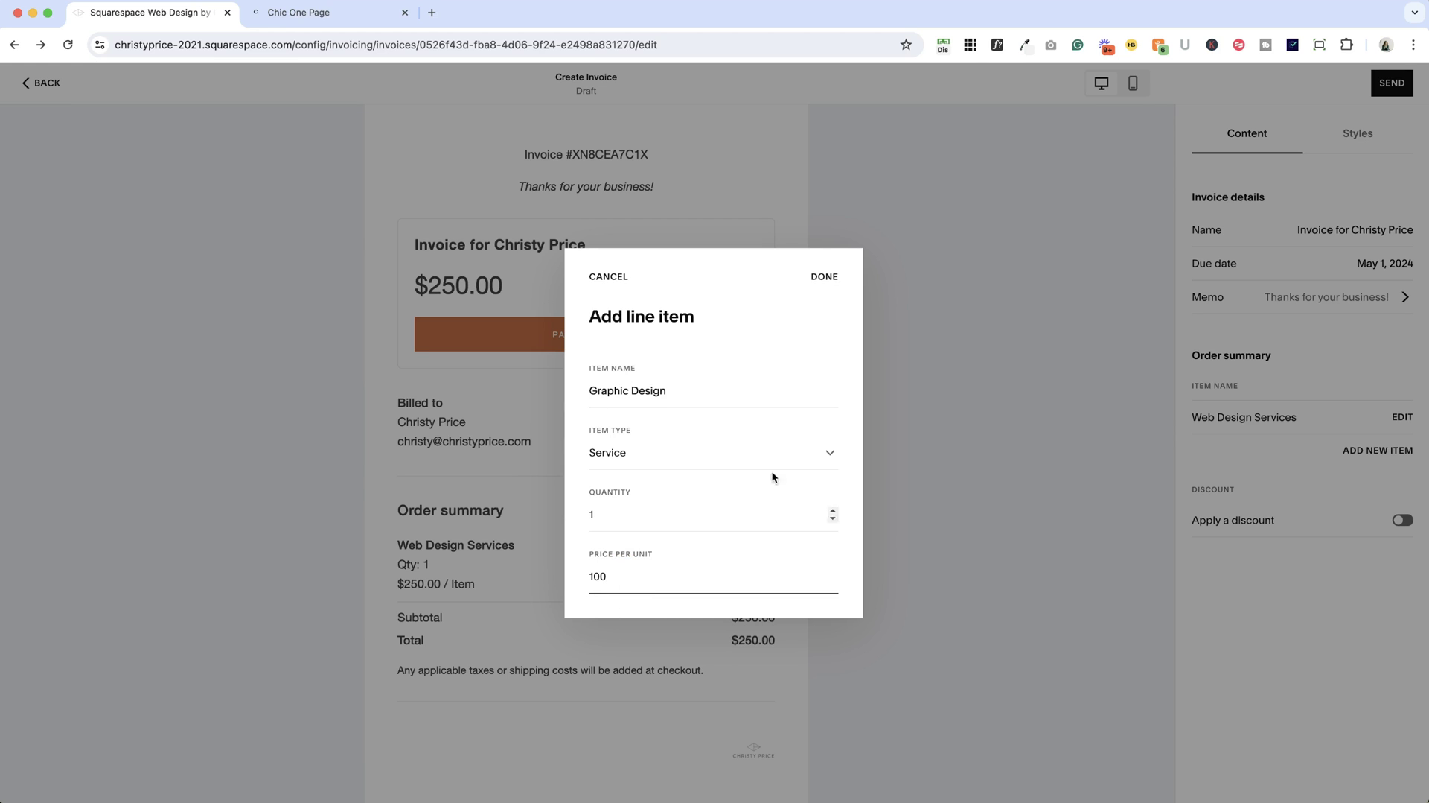
left_click(824, 276)
Turn on a discount, switch it from a percentage to a fixed $100.00, making the total $250.00
scroll(825, 569, "down", 1)
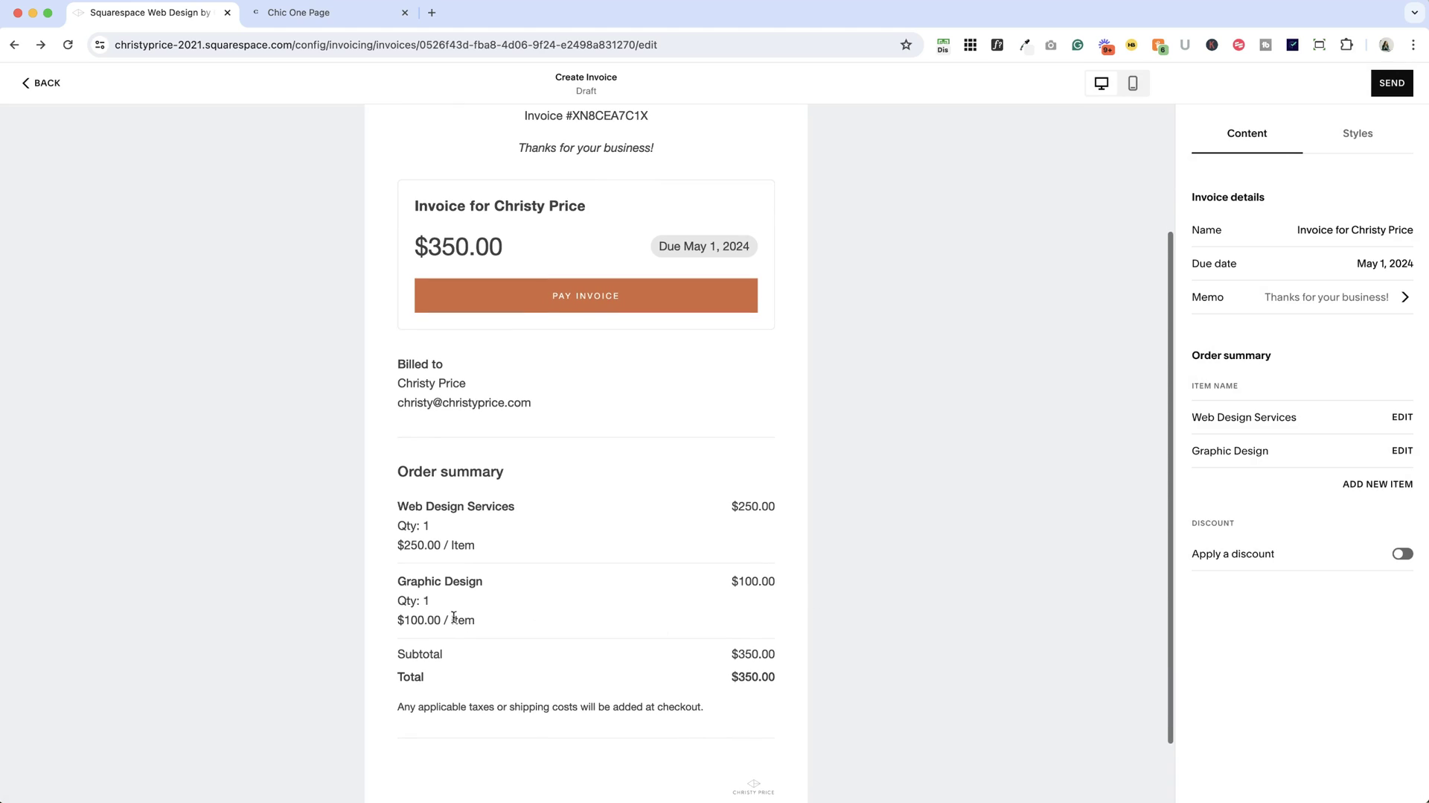
left_click(400, 600)
left_click_drag(400, 601, 537, 597)
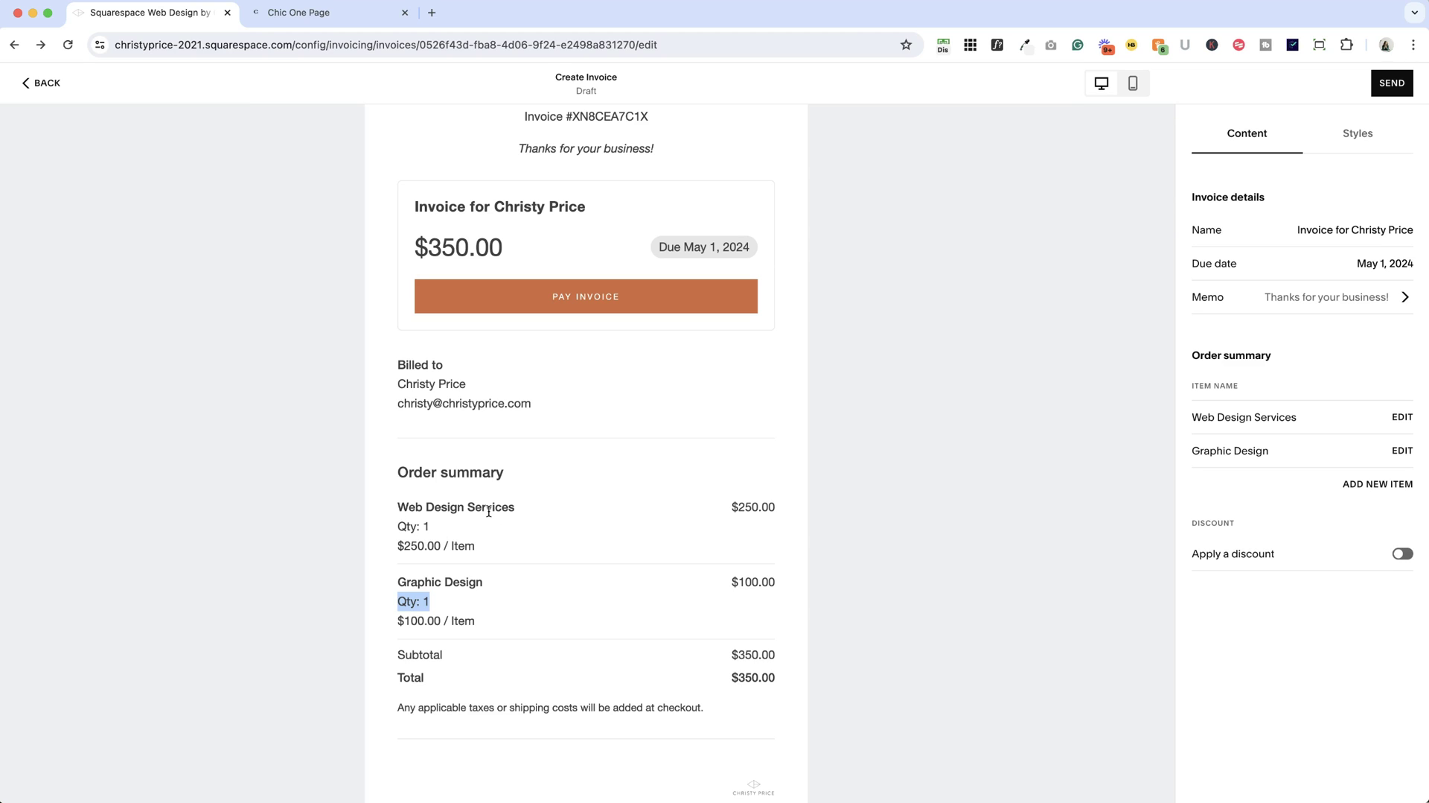
left_click(504, 538)
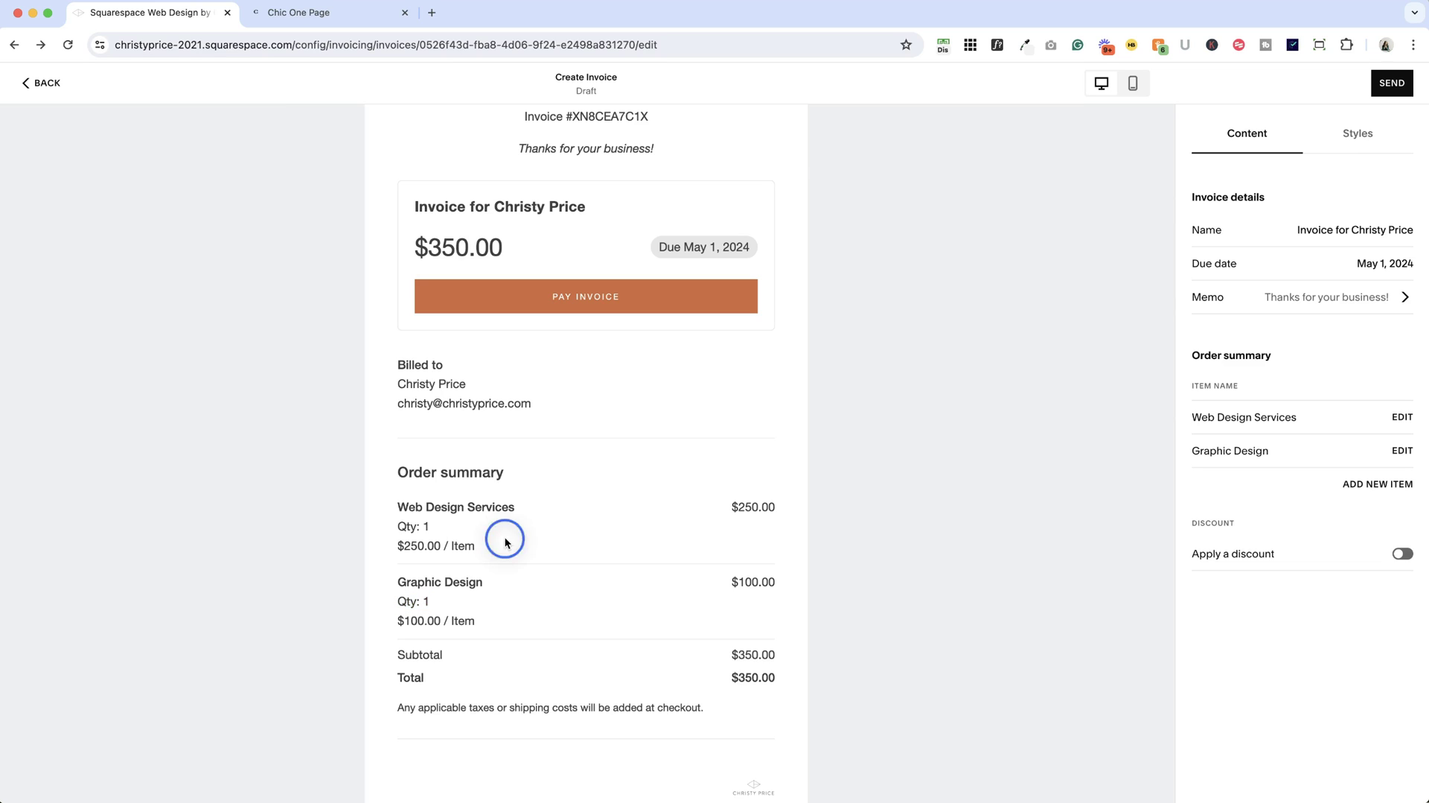
scroll(642, 544, "down", 2)
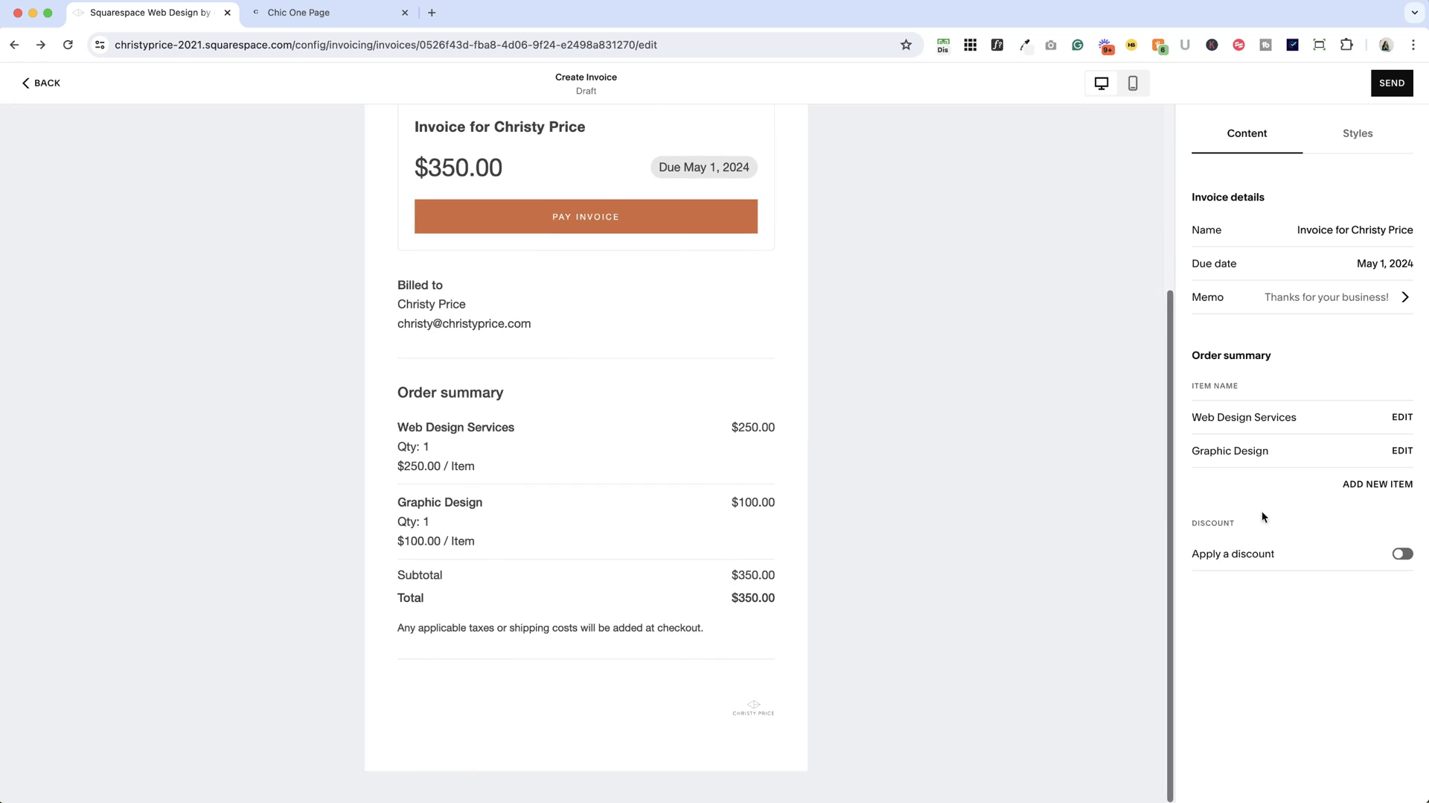
left_click(1403, 553)
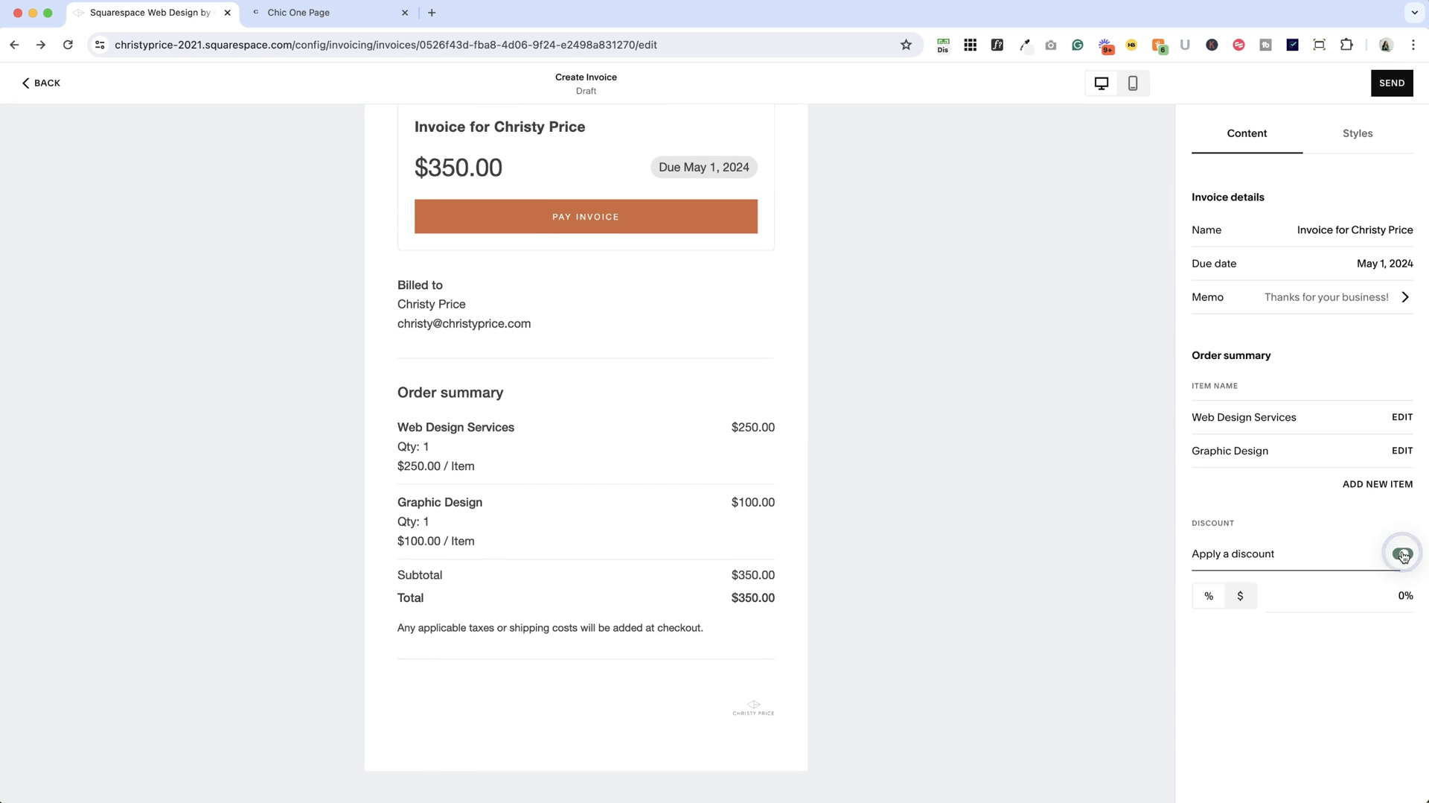
left_click(1208, 598)
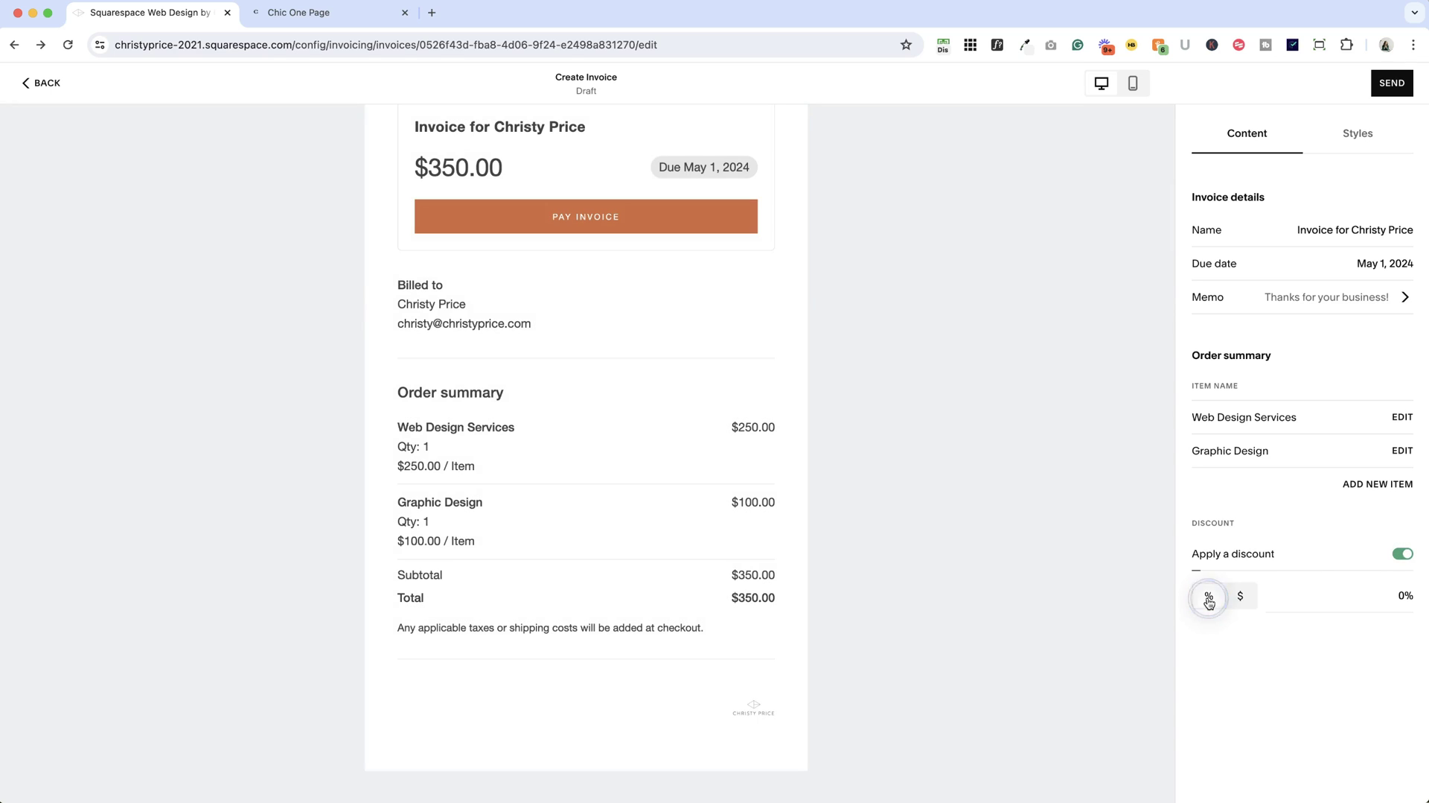
left_click(1393, 606)
type("2")
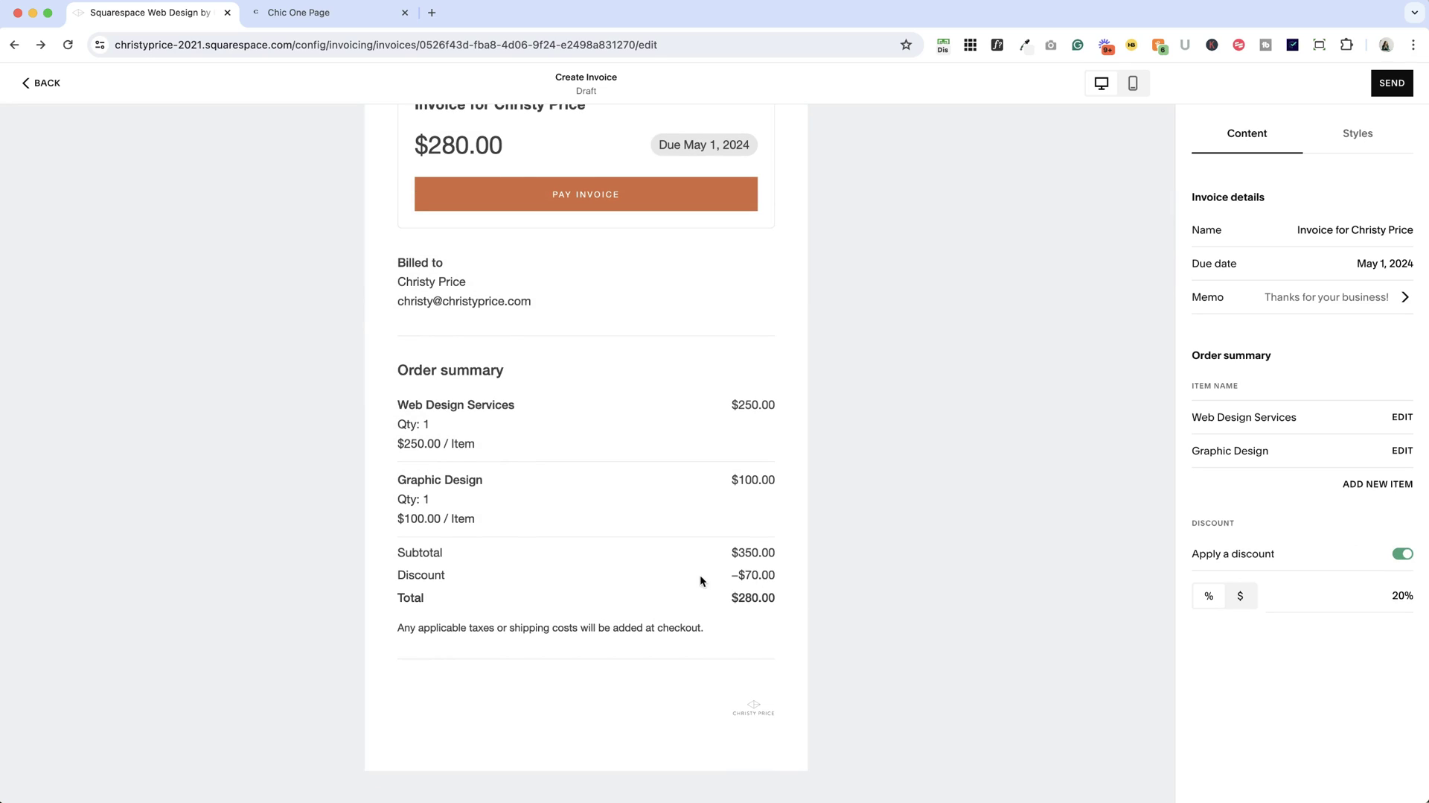
left_click(1240, 596)
left_click(1399, 596)
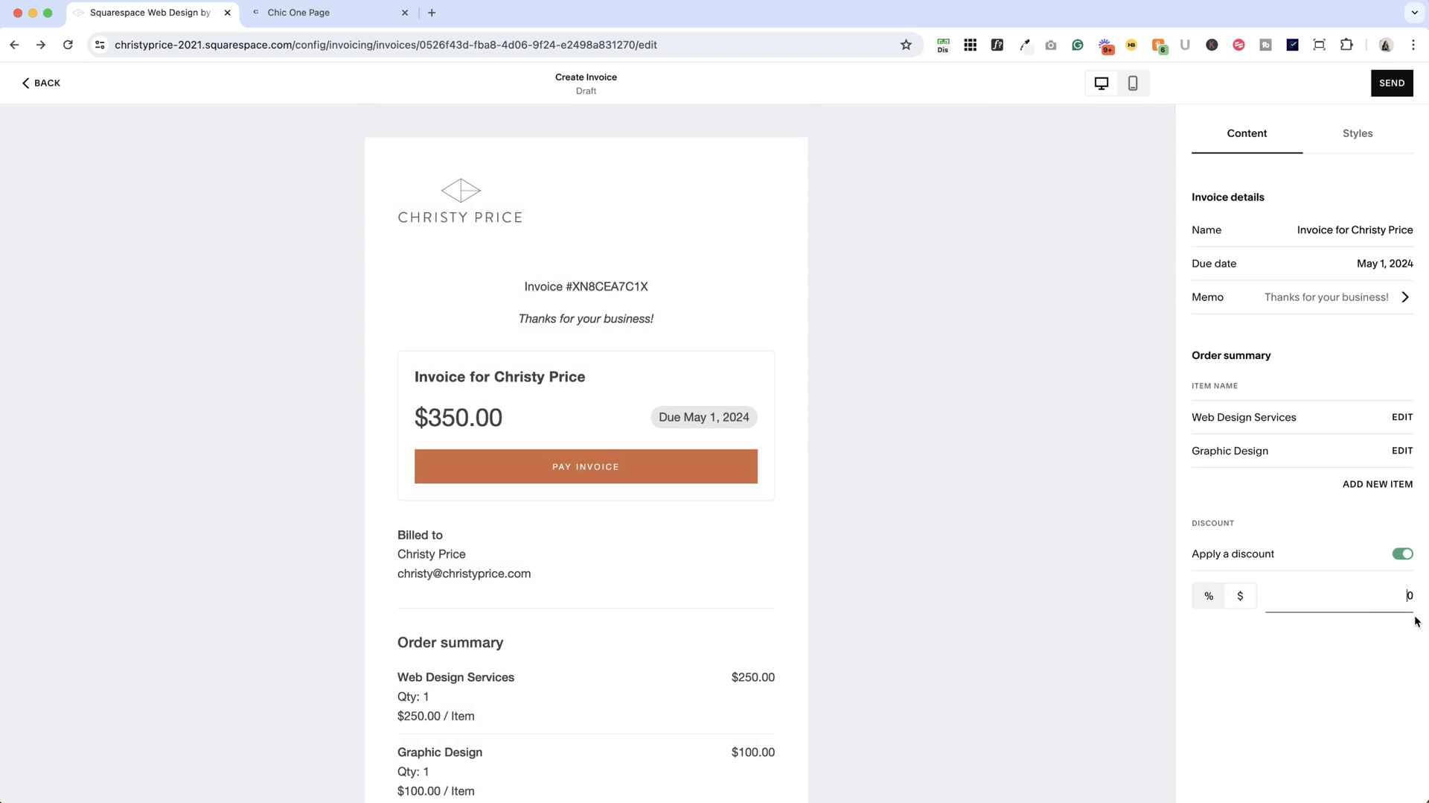
type("100")
left_click(960, 665)
Preview the invoice in mobile layout and send it to the client
left_click(1133, 83)
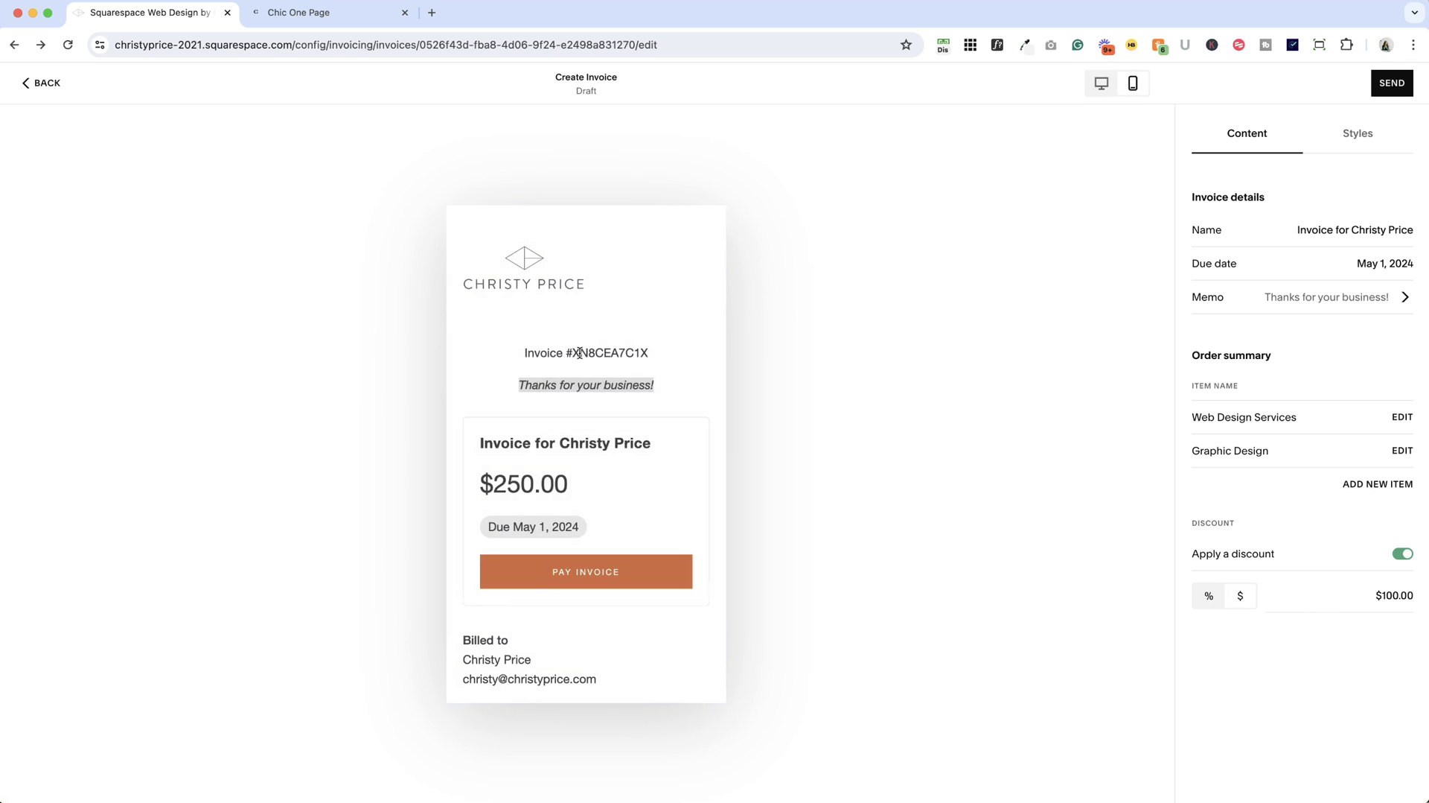
scroll(579, 352, "down", 10)
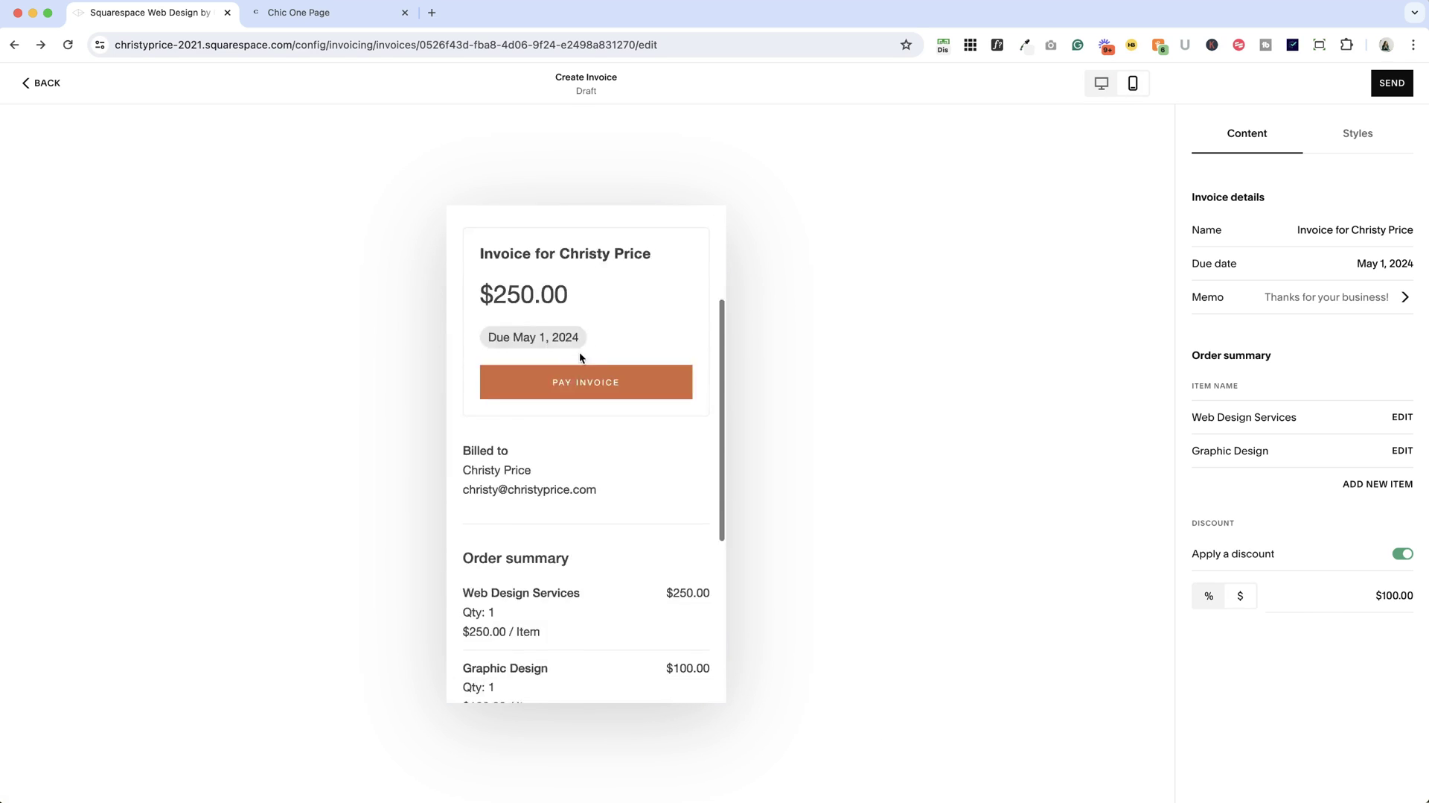
left_click(1391, 82)
left_click(793, 477)
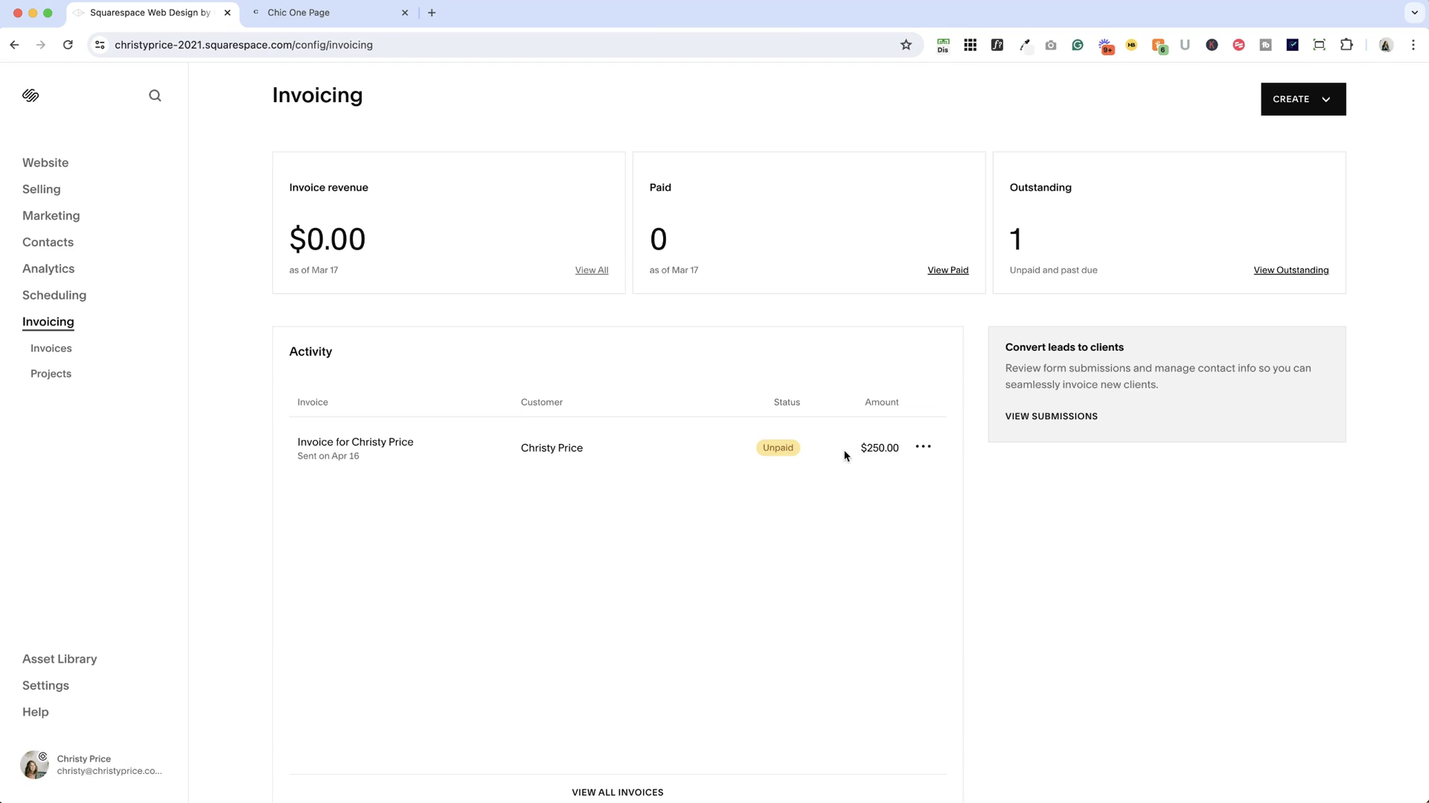
Open the Invoices list with filters reset, then view the Projects page
left_click(926, 446)
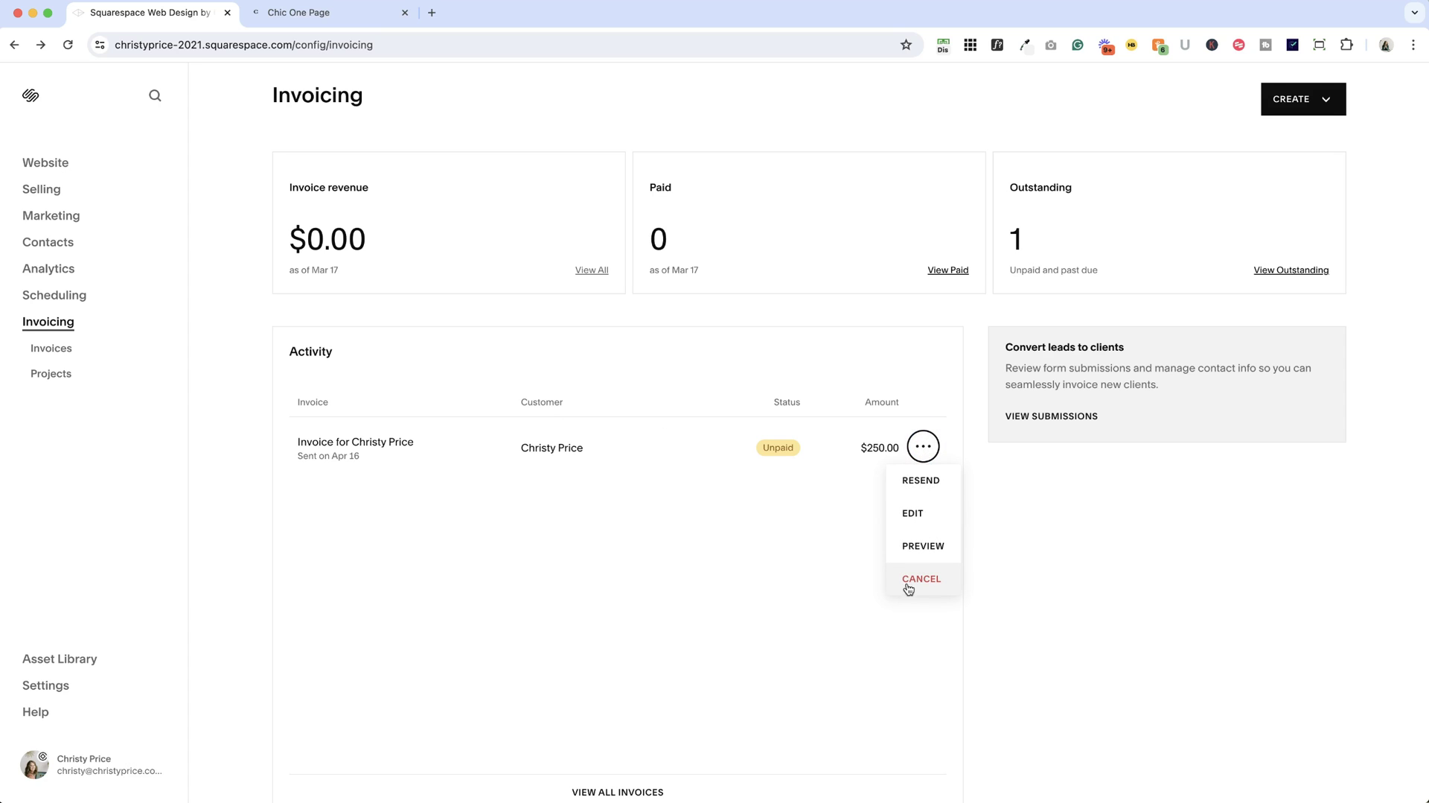
left_click(658, 569)
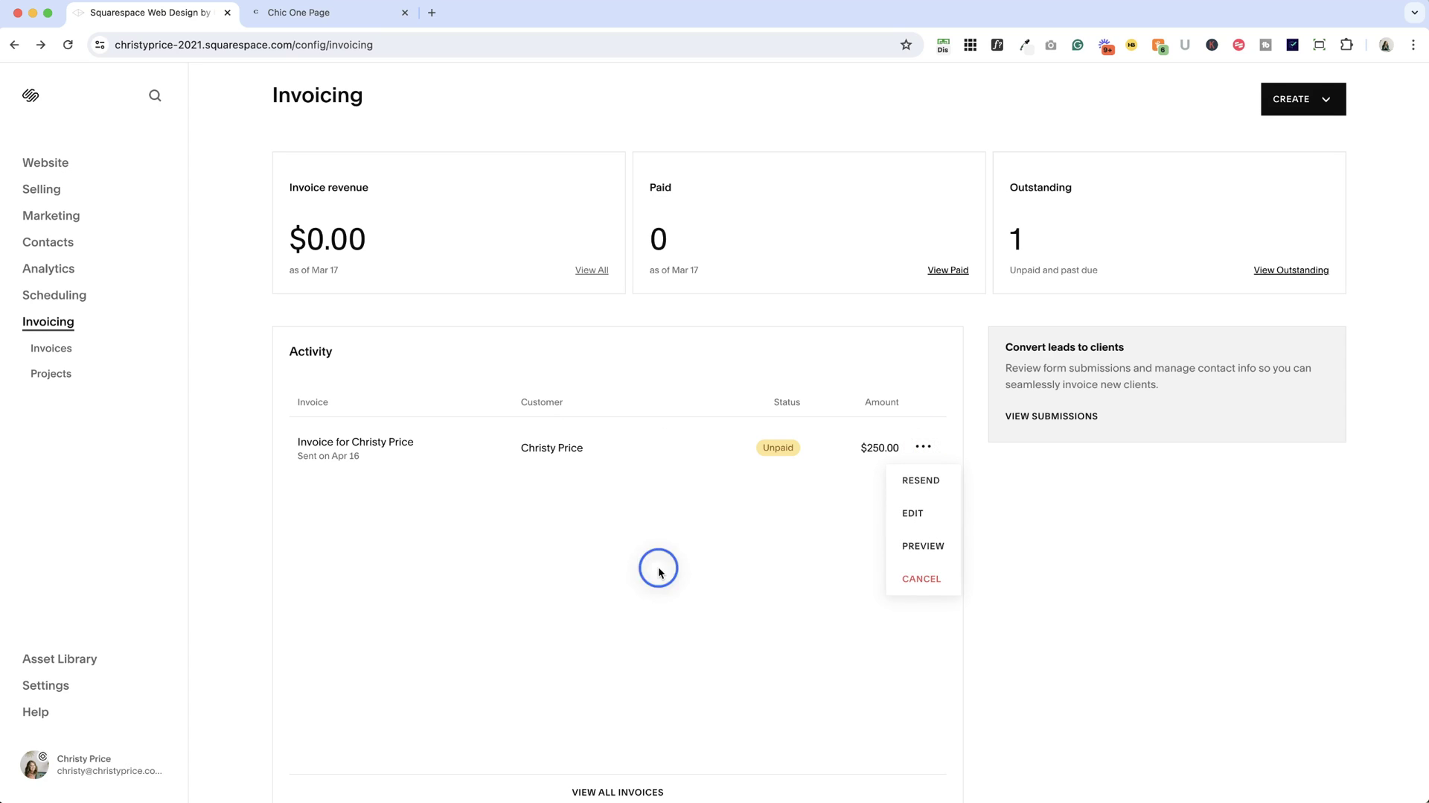
left_click(52, 351)
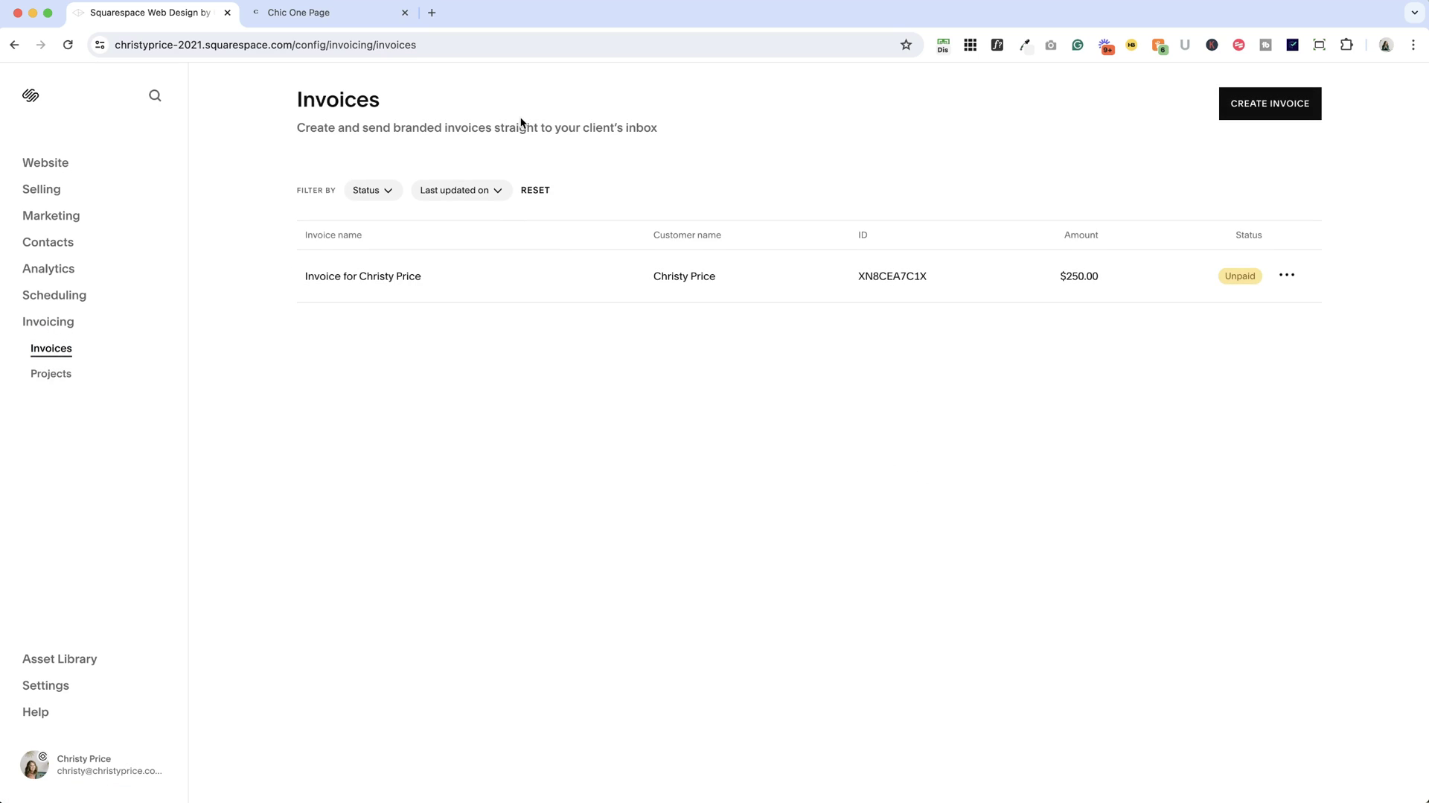
left_click(535, 192)
left_click(49, 375)
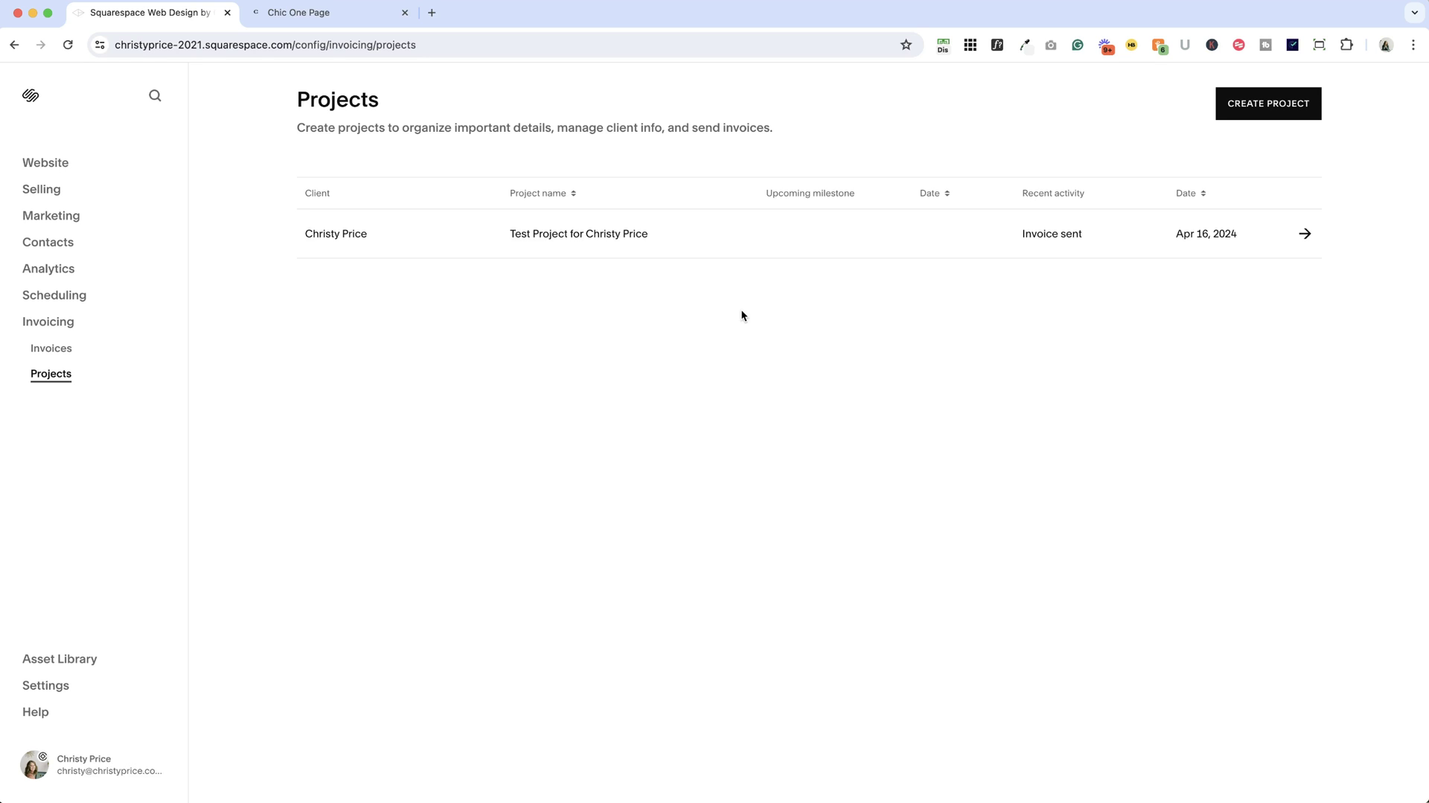
left_click(1305, 233)
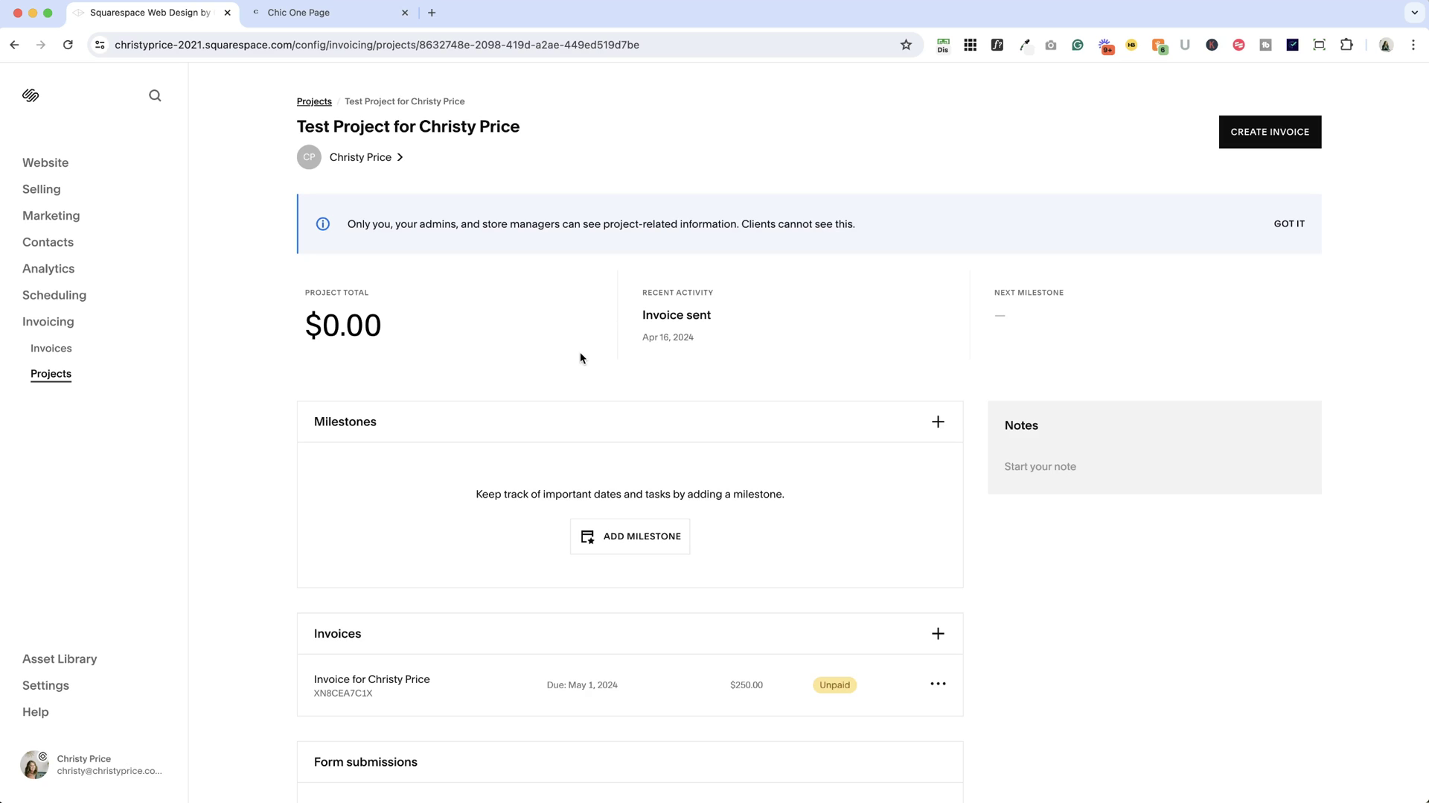
scroll(581, 357, "down", 3)
scroll(596, 351, "up", 3)
scroll(684, 518, "down", 2)
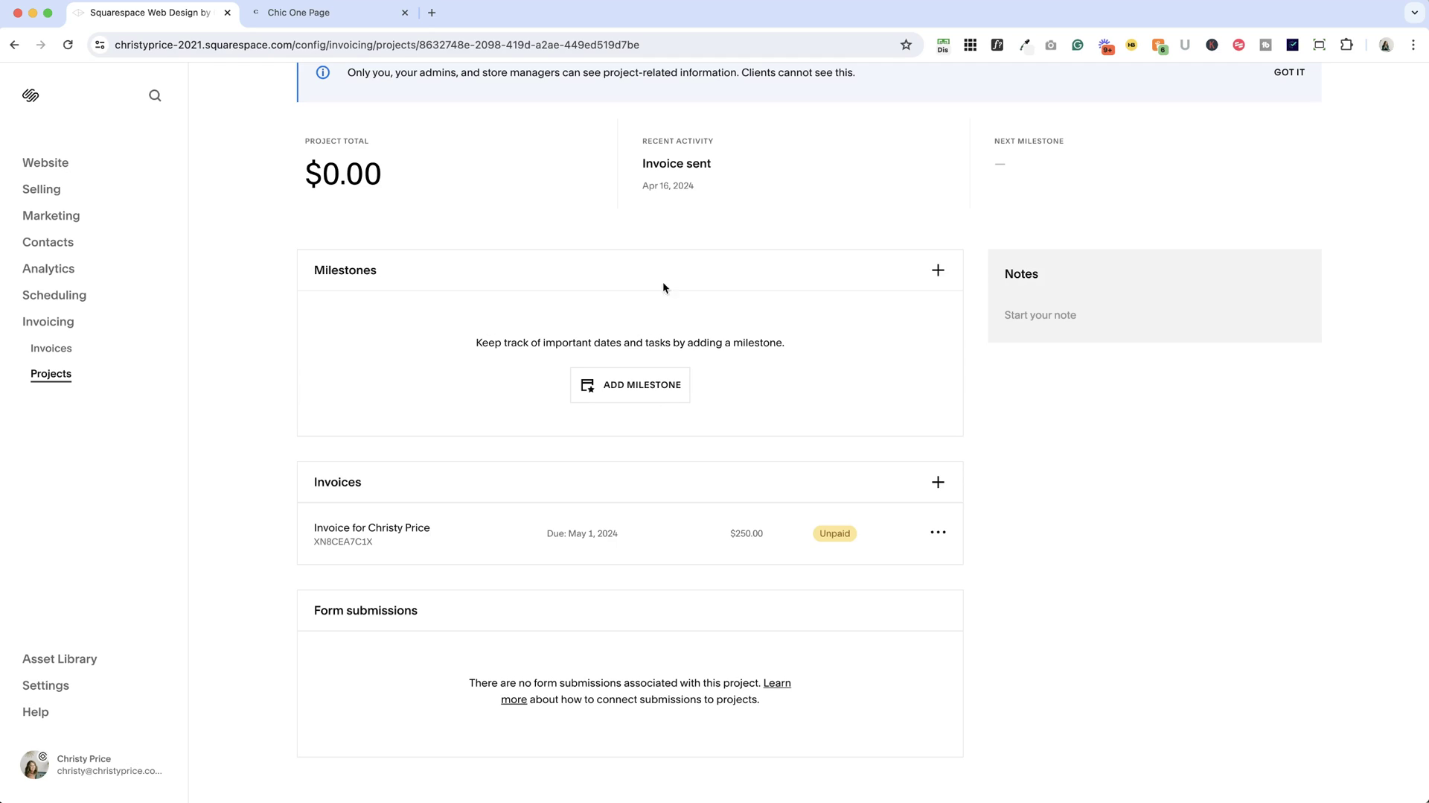
scroll(578, 533, "down", 1)
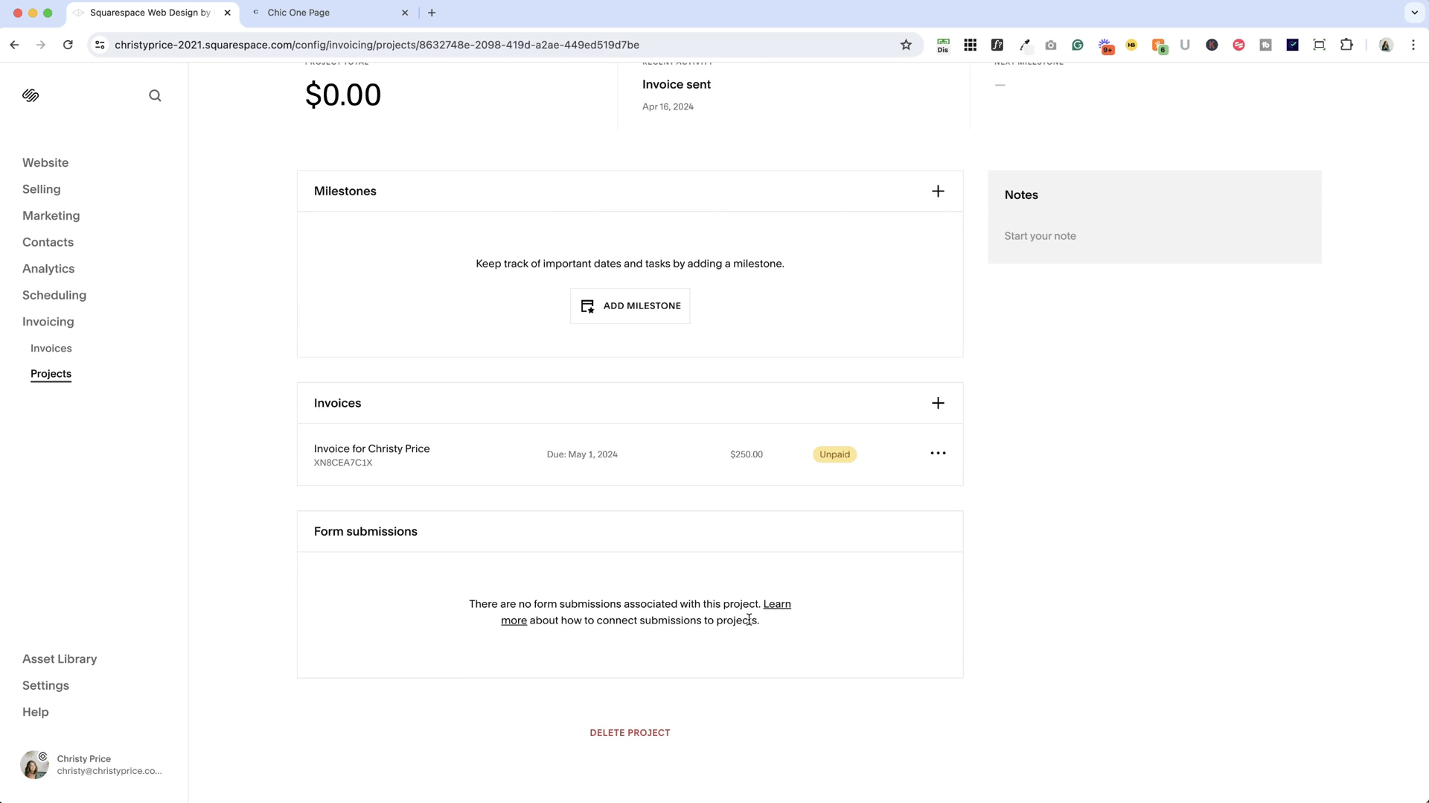
scroll(739, 611, "up", 3)
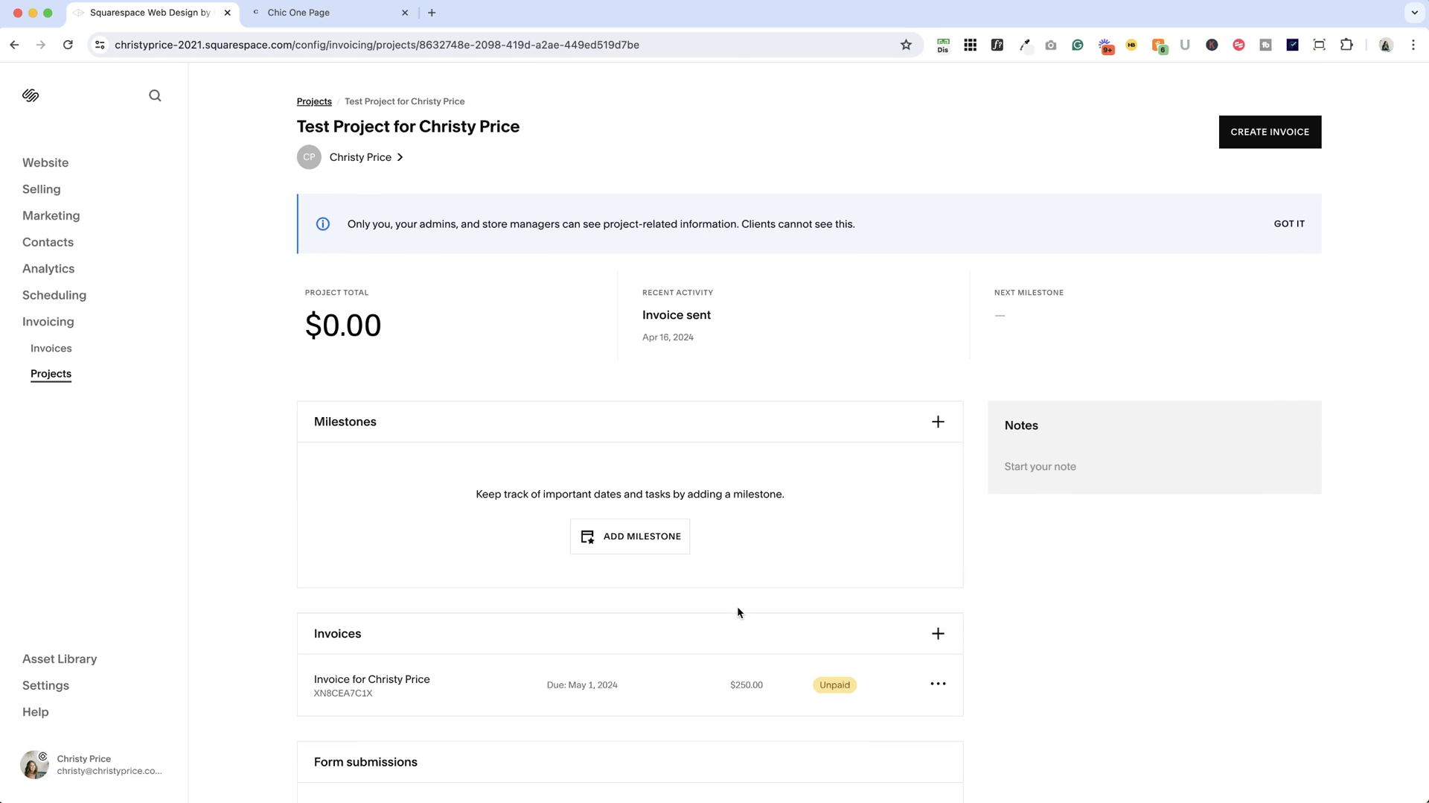
left_click(49, 350)
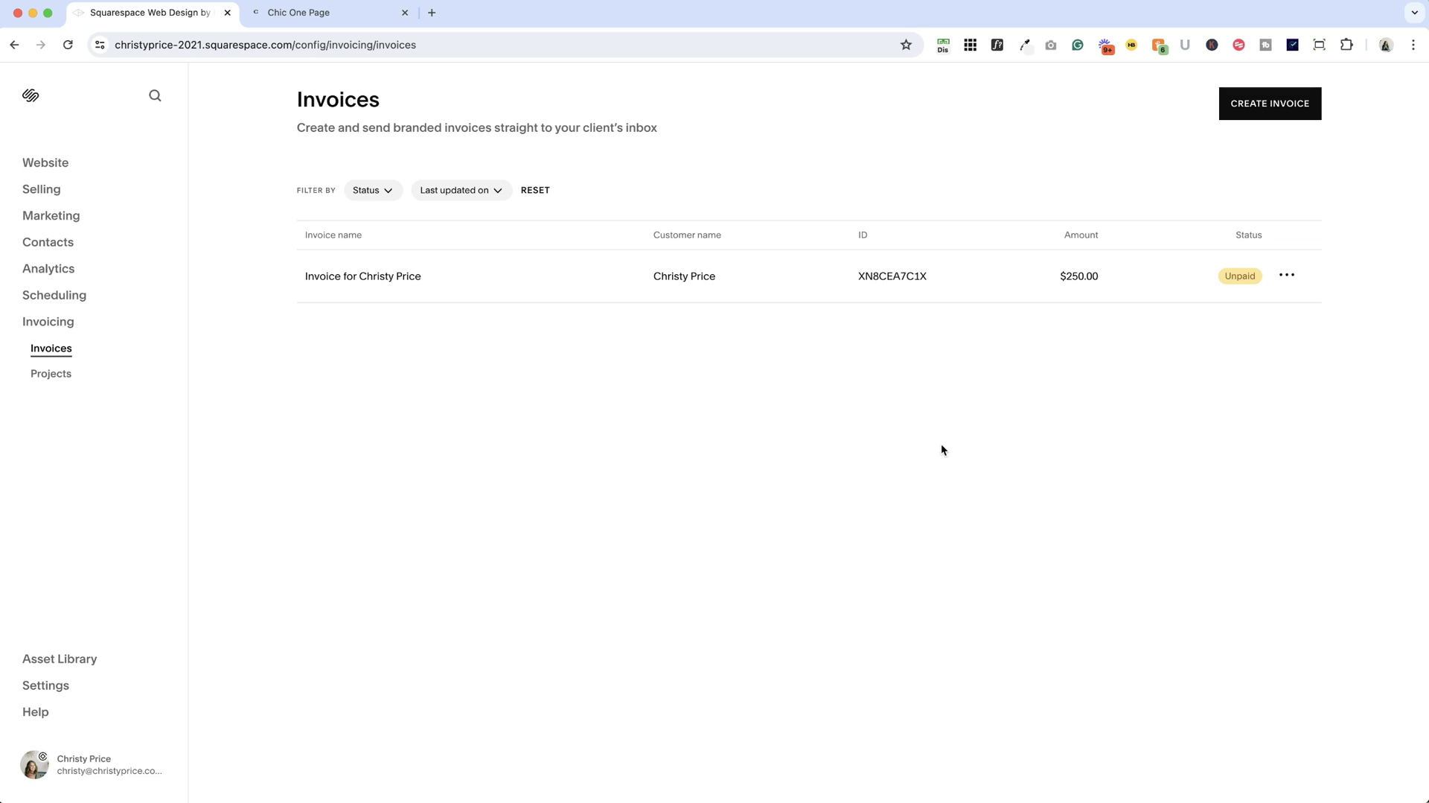
left_click(328, 17)
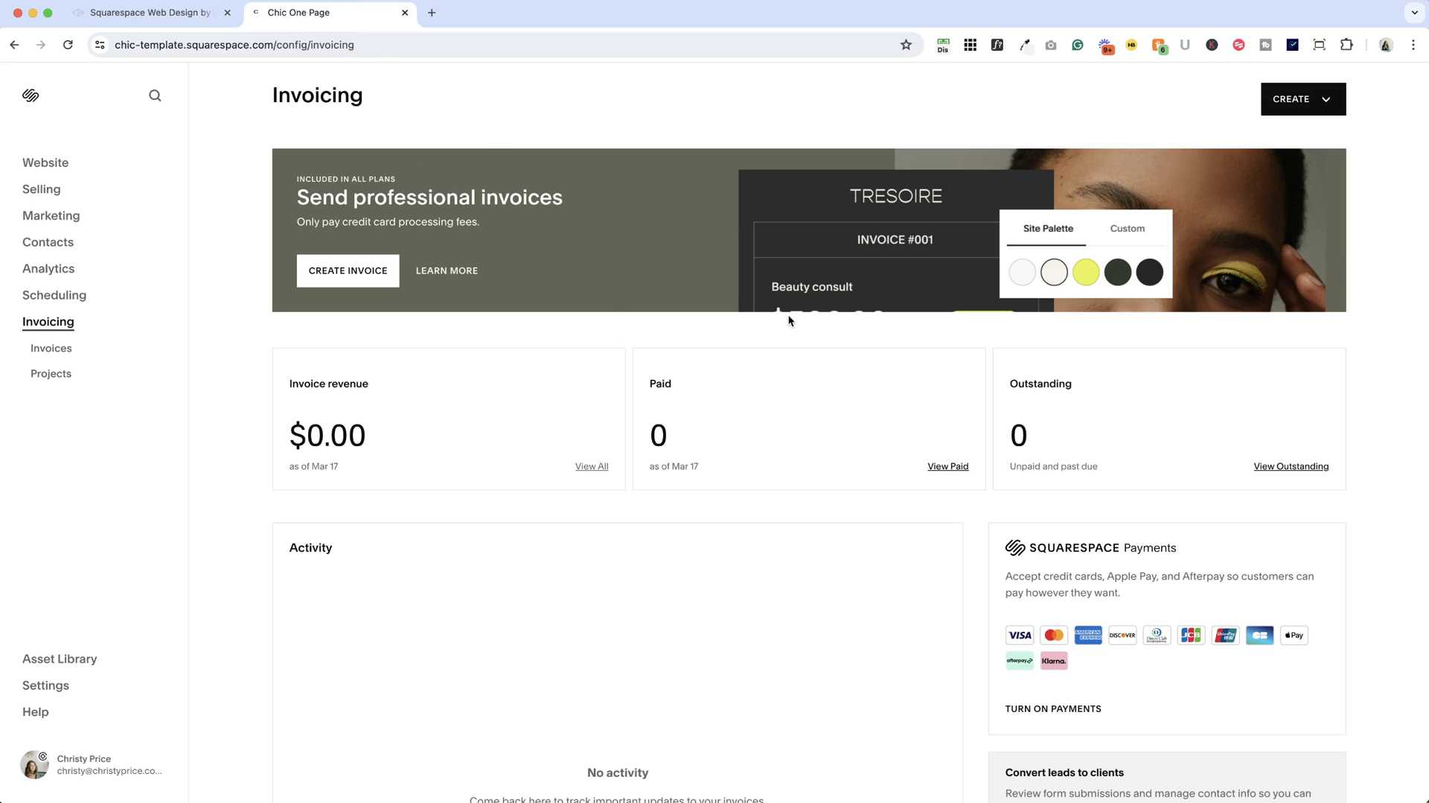
Begin turning on Squarespace Payments for Chic One Page, leaving the business setup pending
scroll(1094, 440, "down", 2)
scroll(1125, 454, "down", 6)
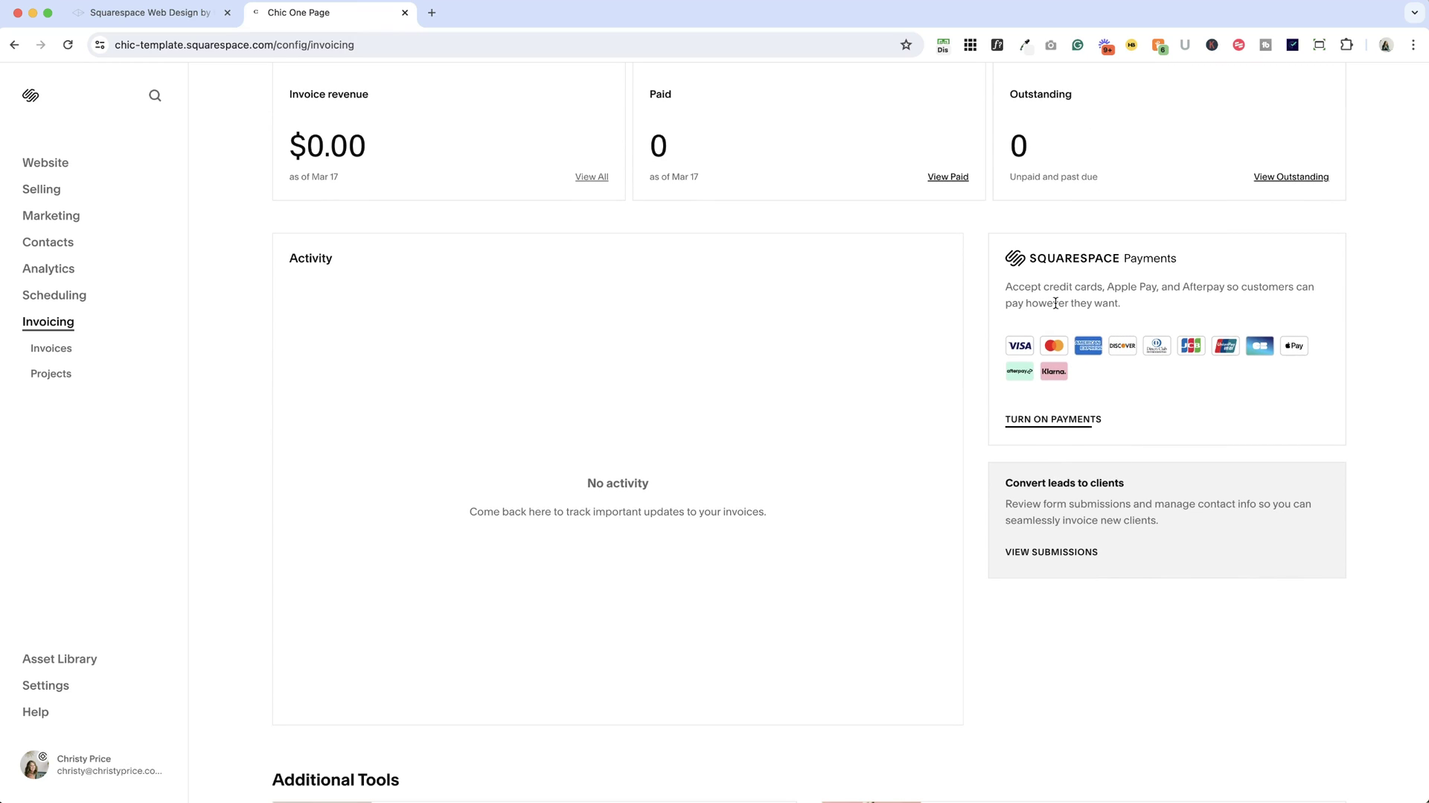
left_click(1054, 420)
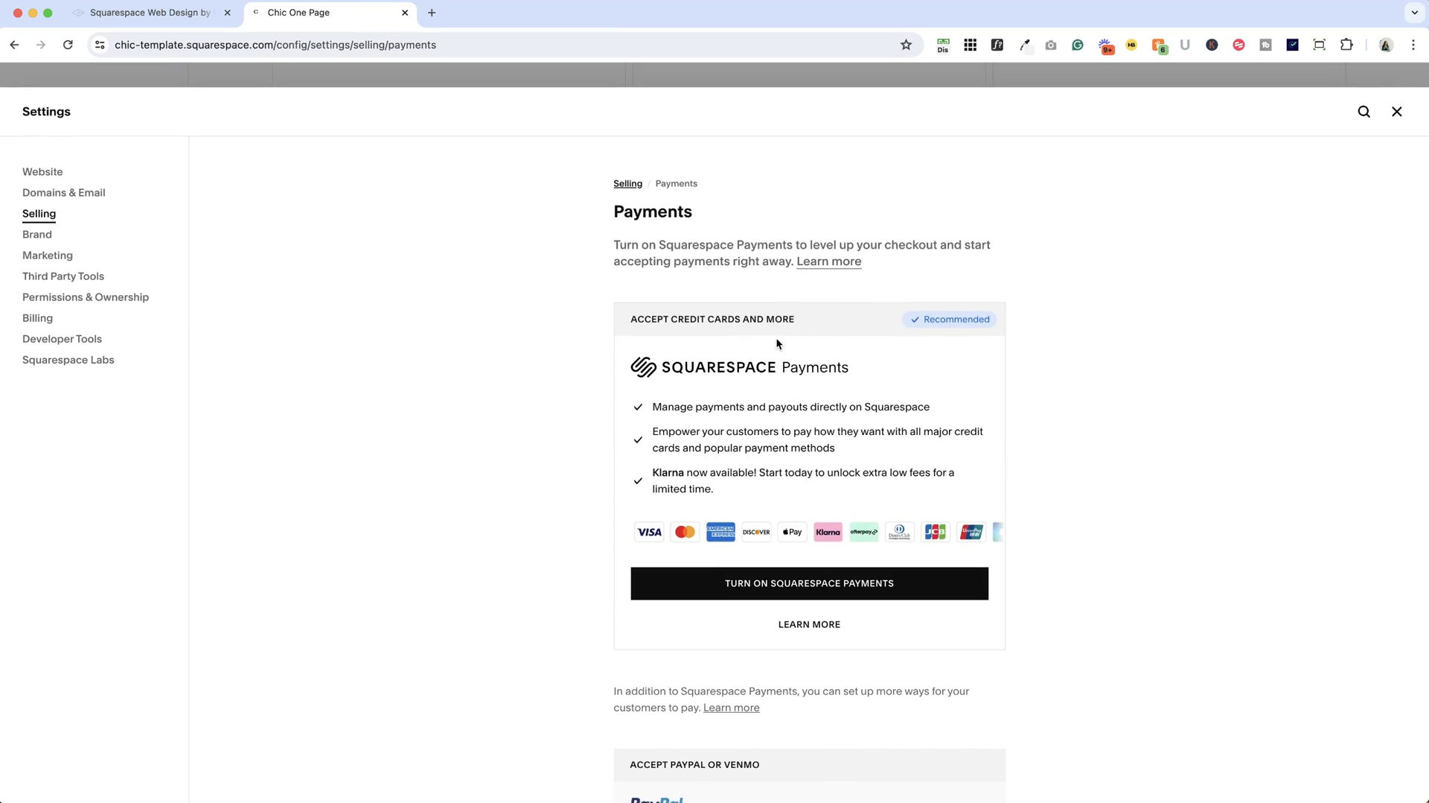
scroll(819, 350, "down", 3)
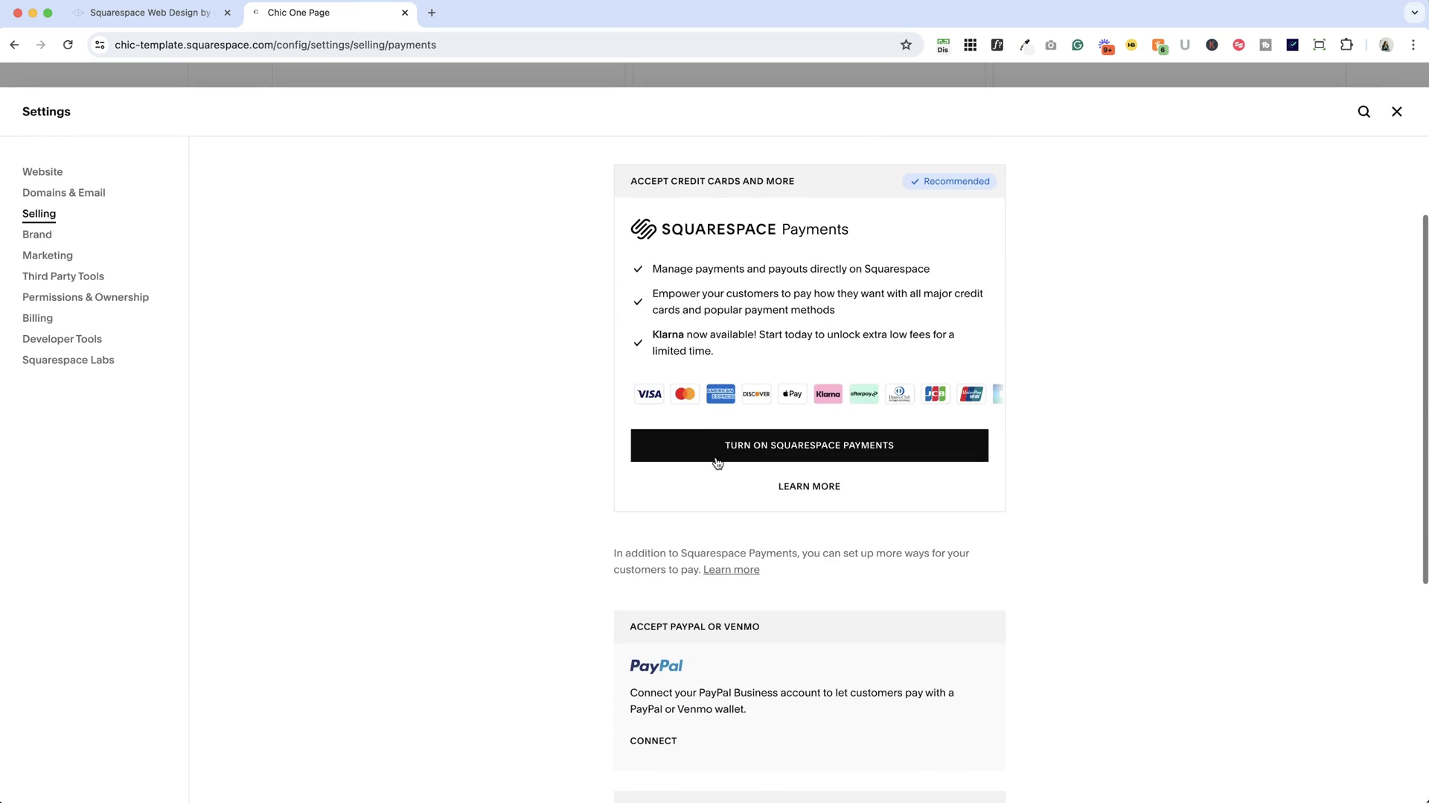
left_click(782, 451)
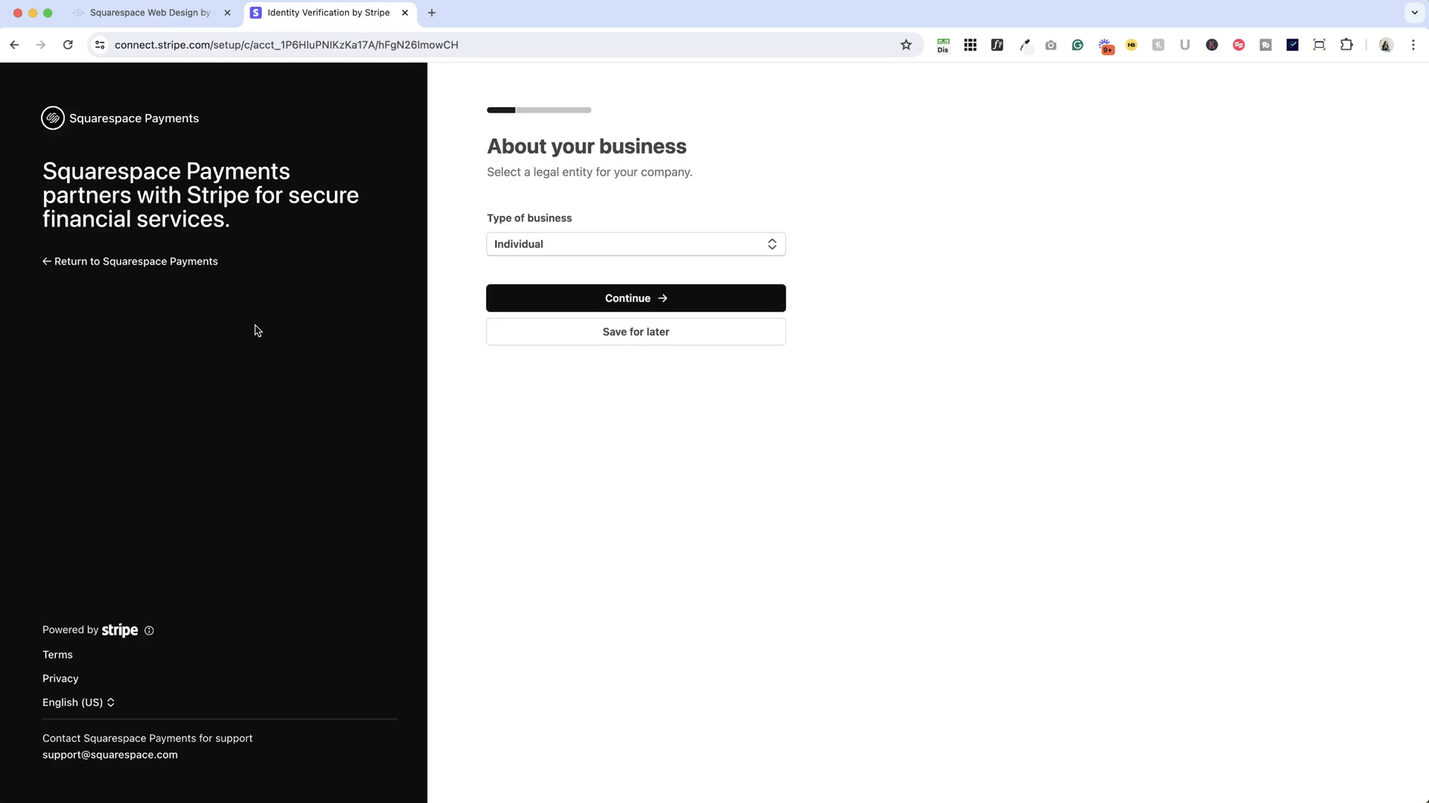
left_click(145, 266)
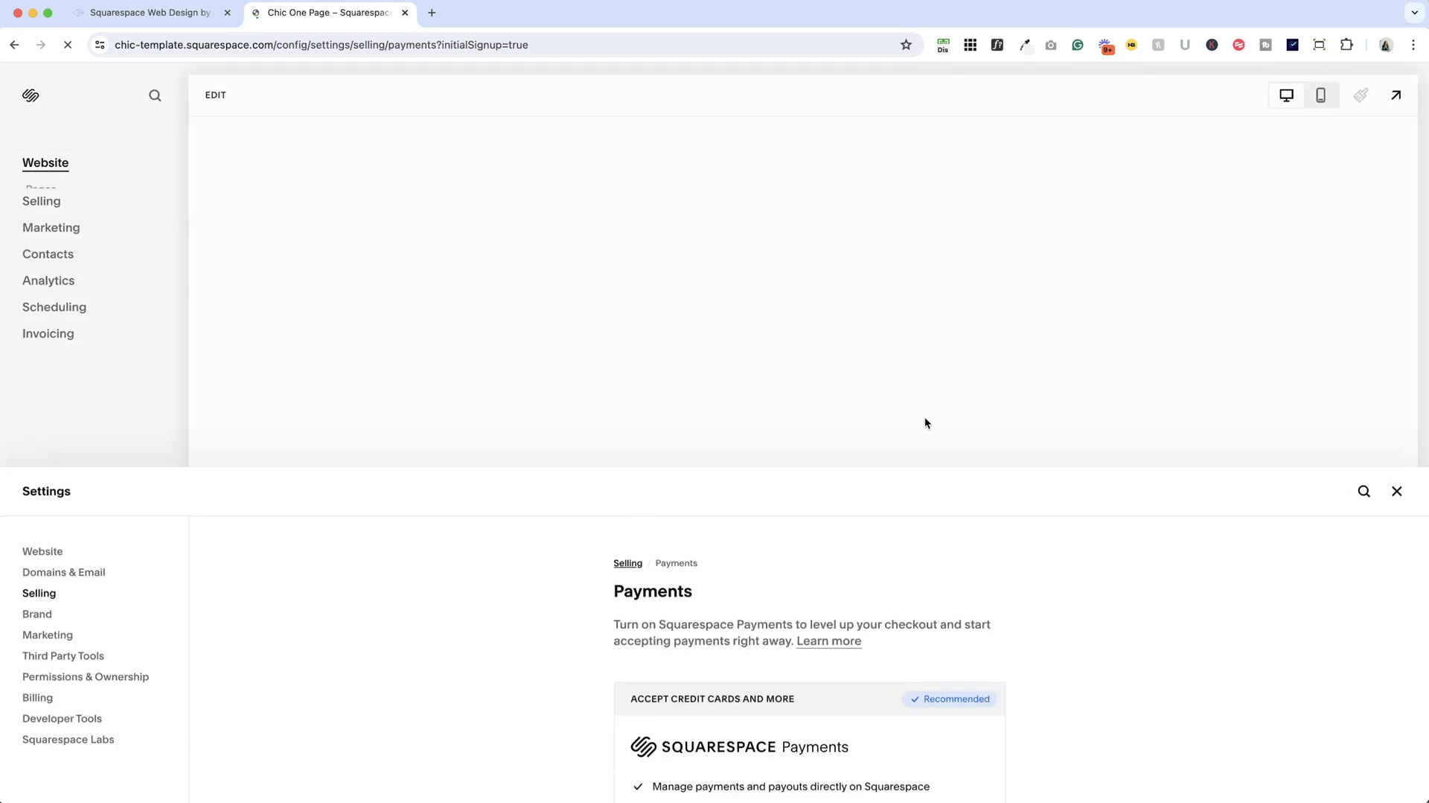
Review the payments settings, then go back to the first site's invoices list
scroll(823, 401, "down", 2)
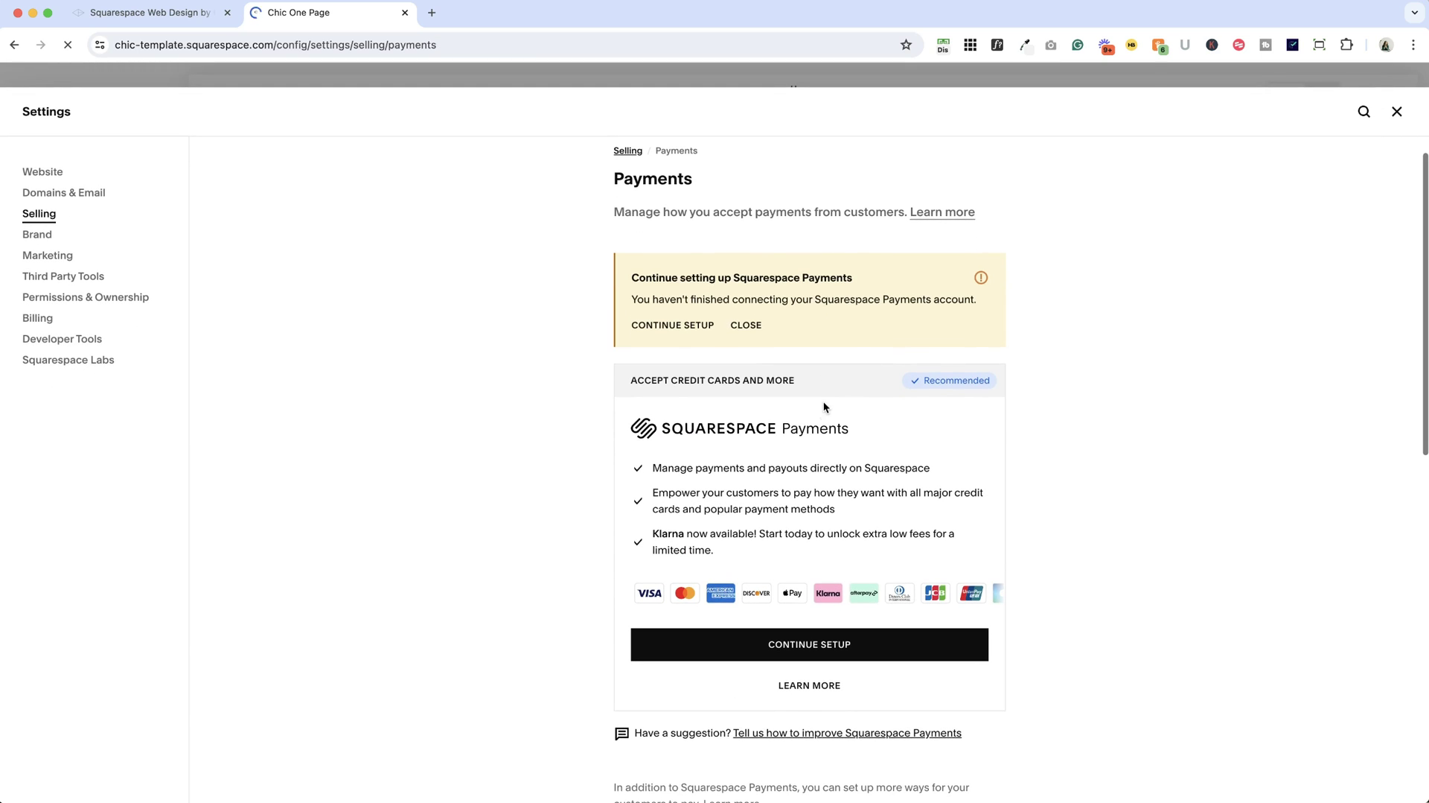
scroll(814, 438, "down", 1)
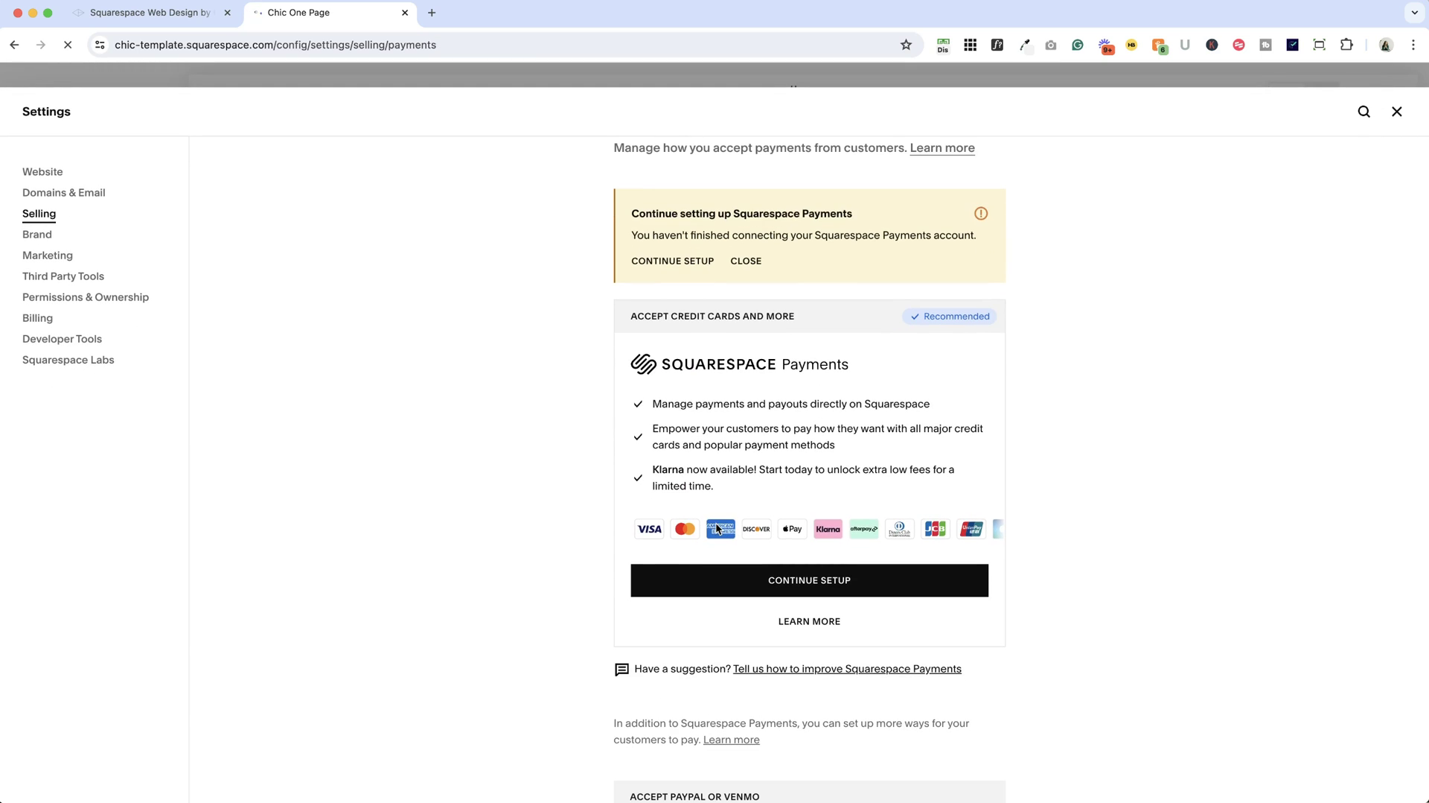
scroll(745, 527, "down", 7)
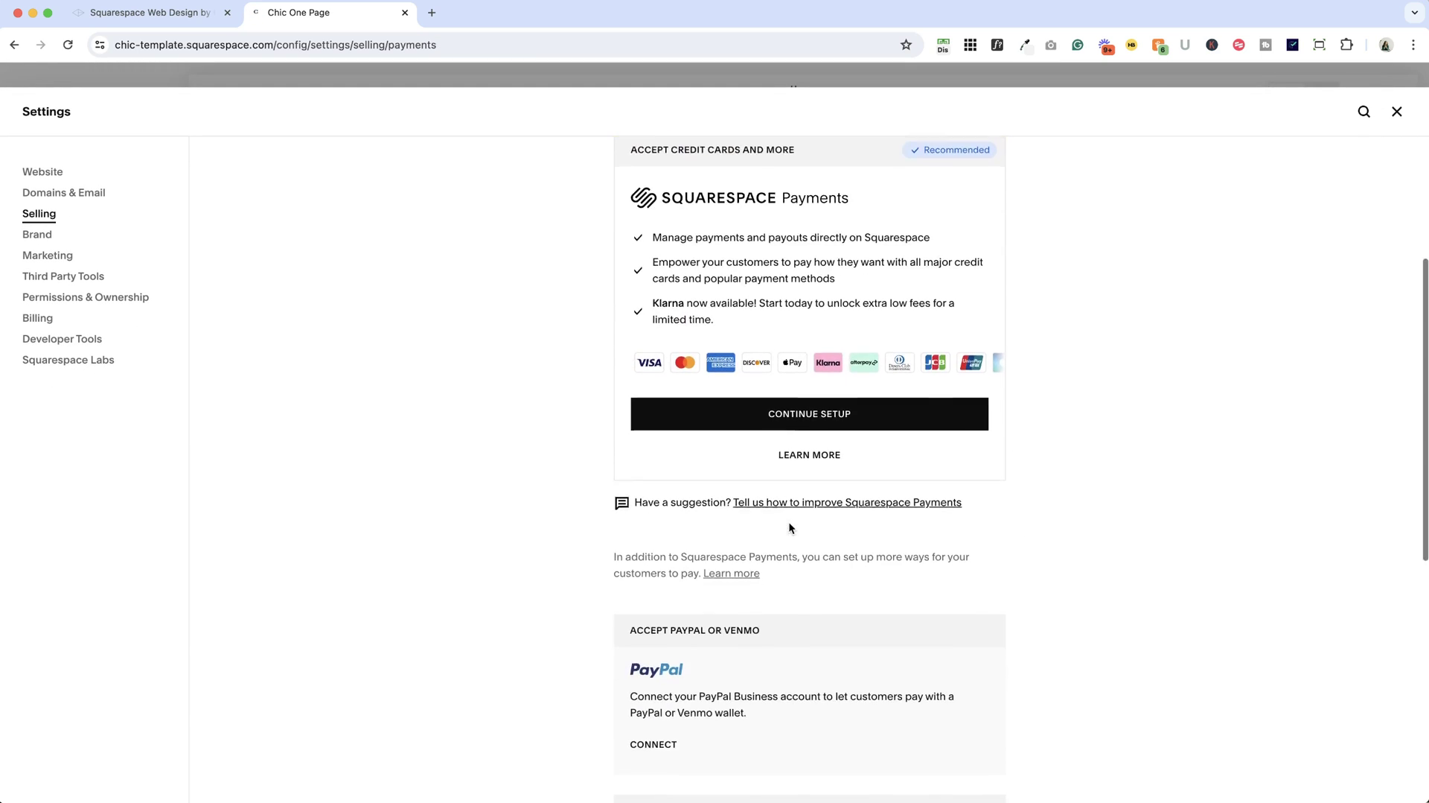
scroll(663, 323, "down", 2)
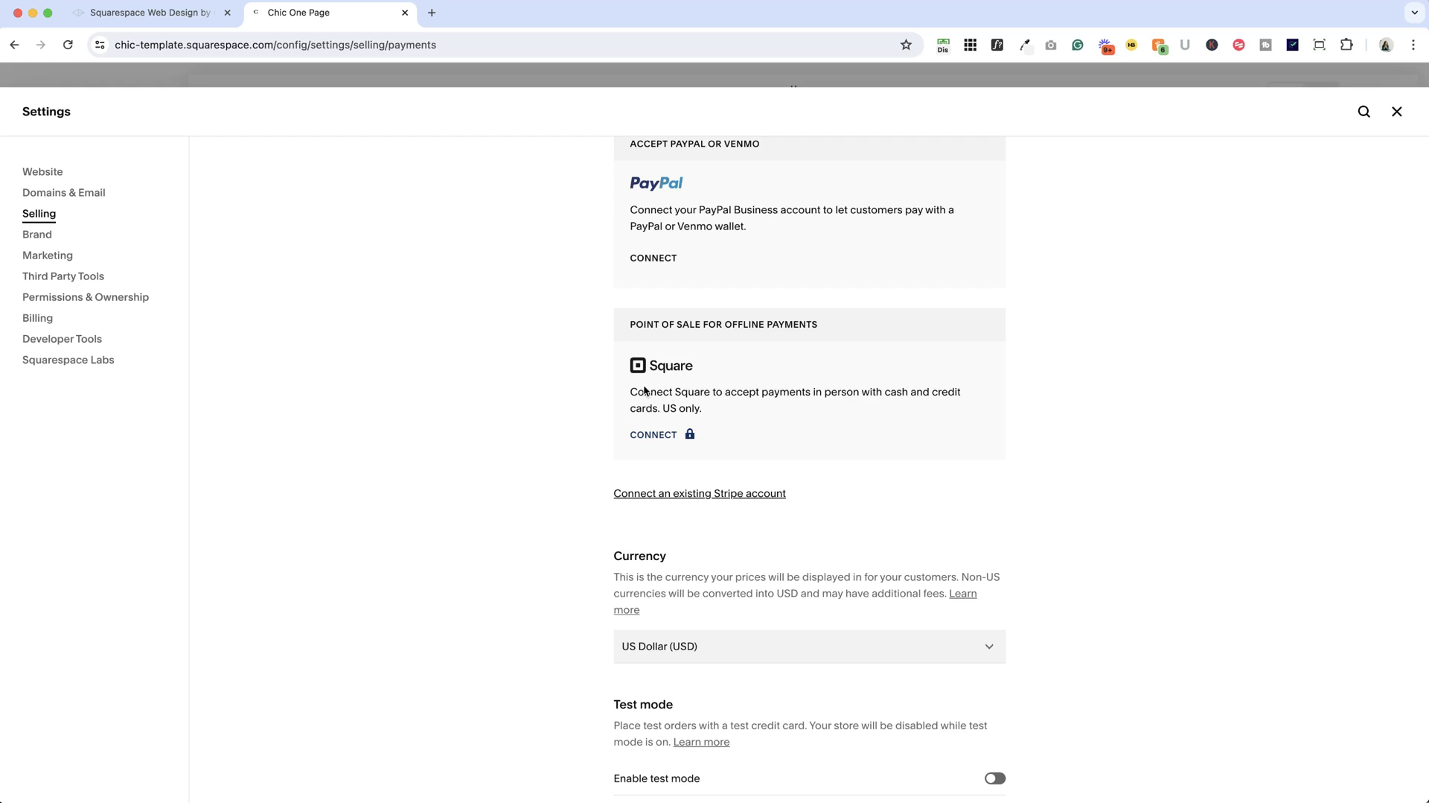
scroll(680, 388, "down", 1)
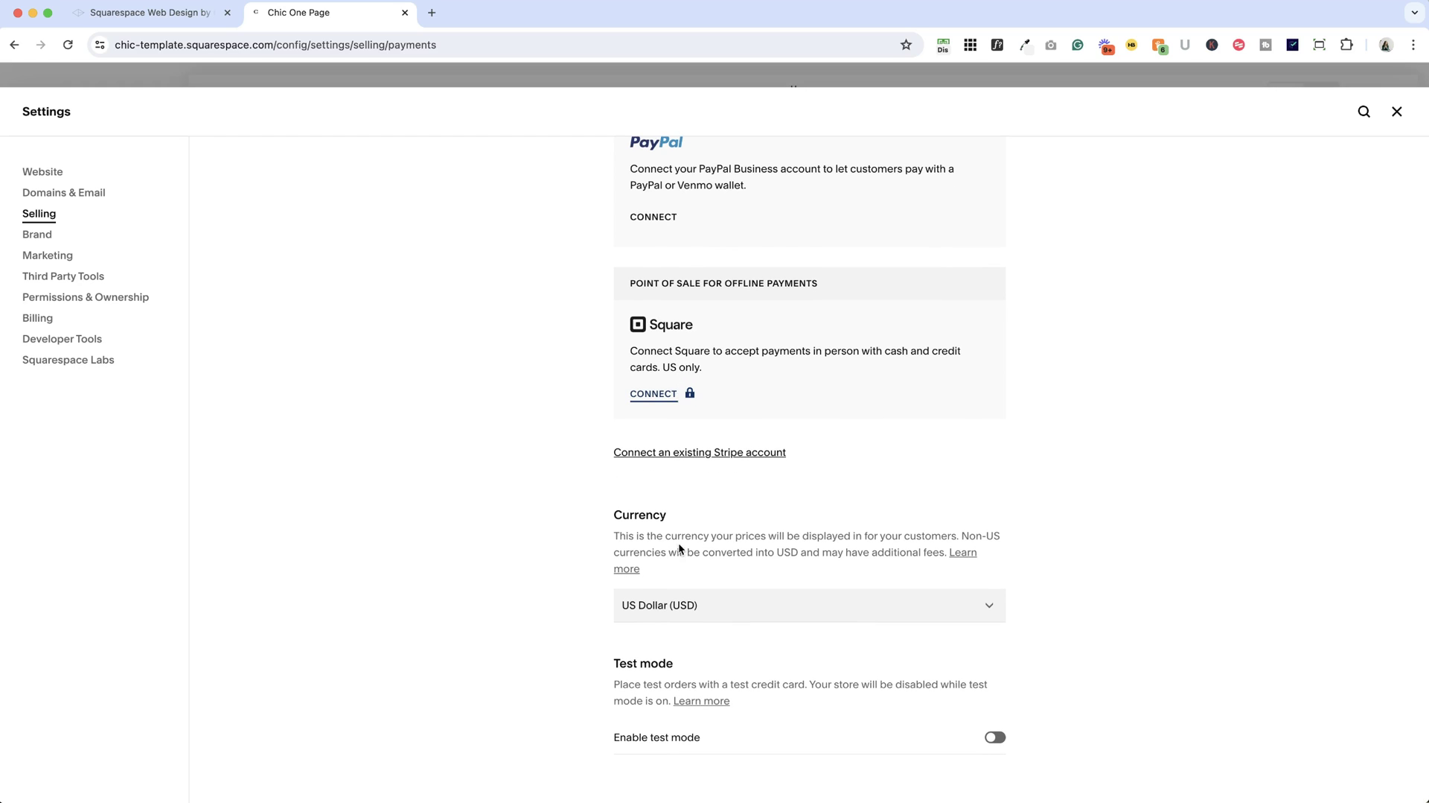
scroll(661, 675, "up", 1)
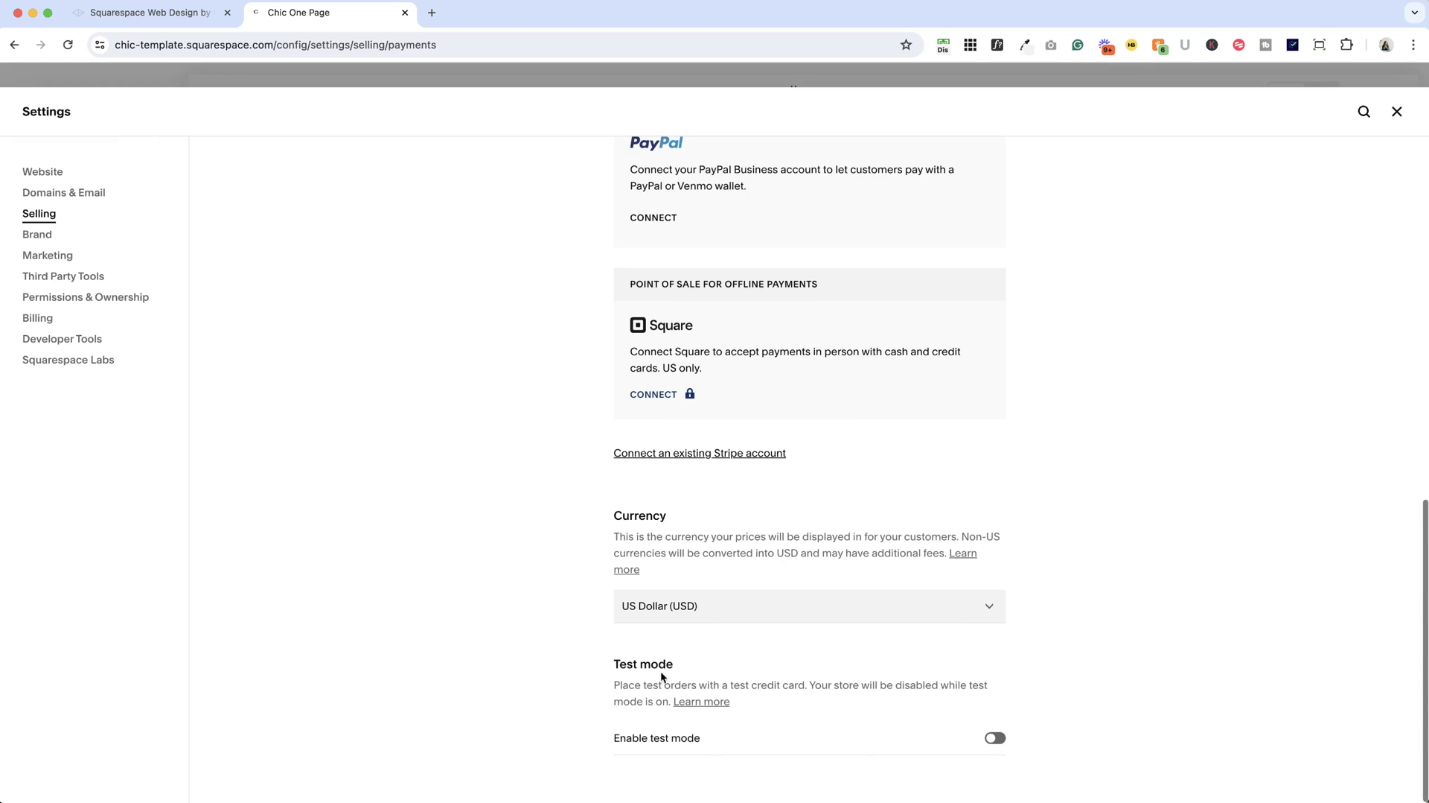
scroll(754, 720, "up", 10)
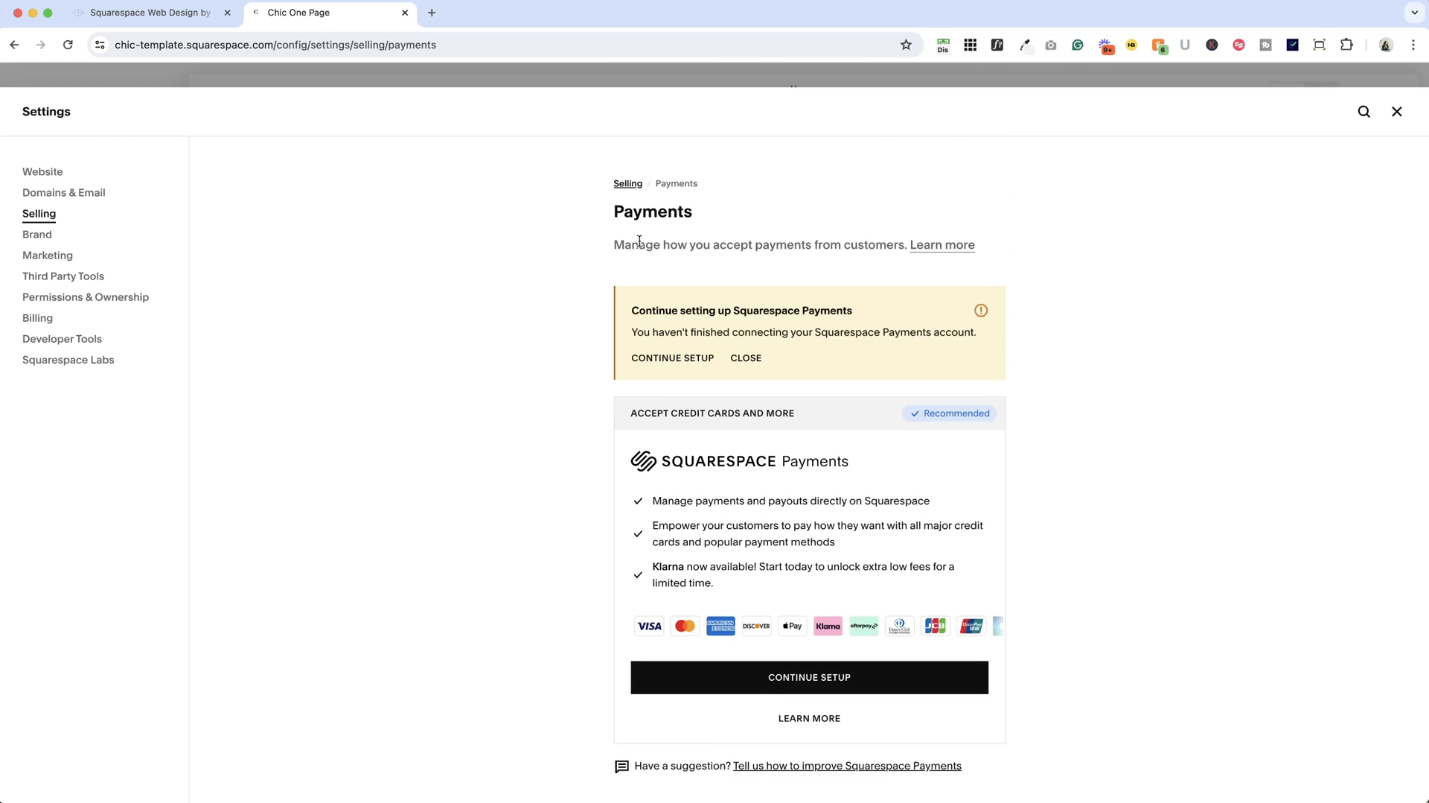
left_click(149, 13)
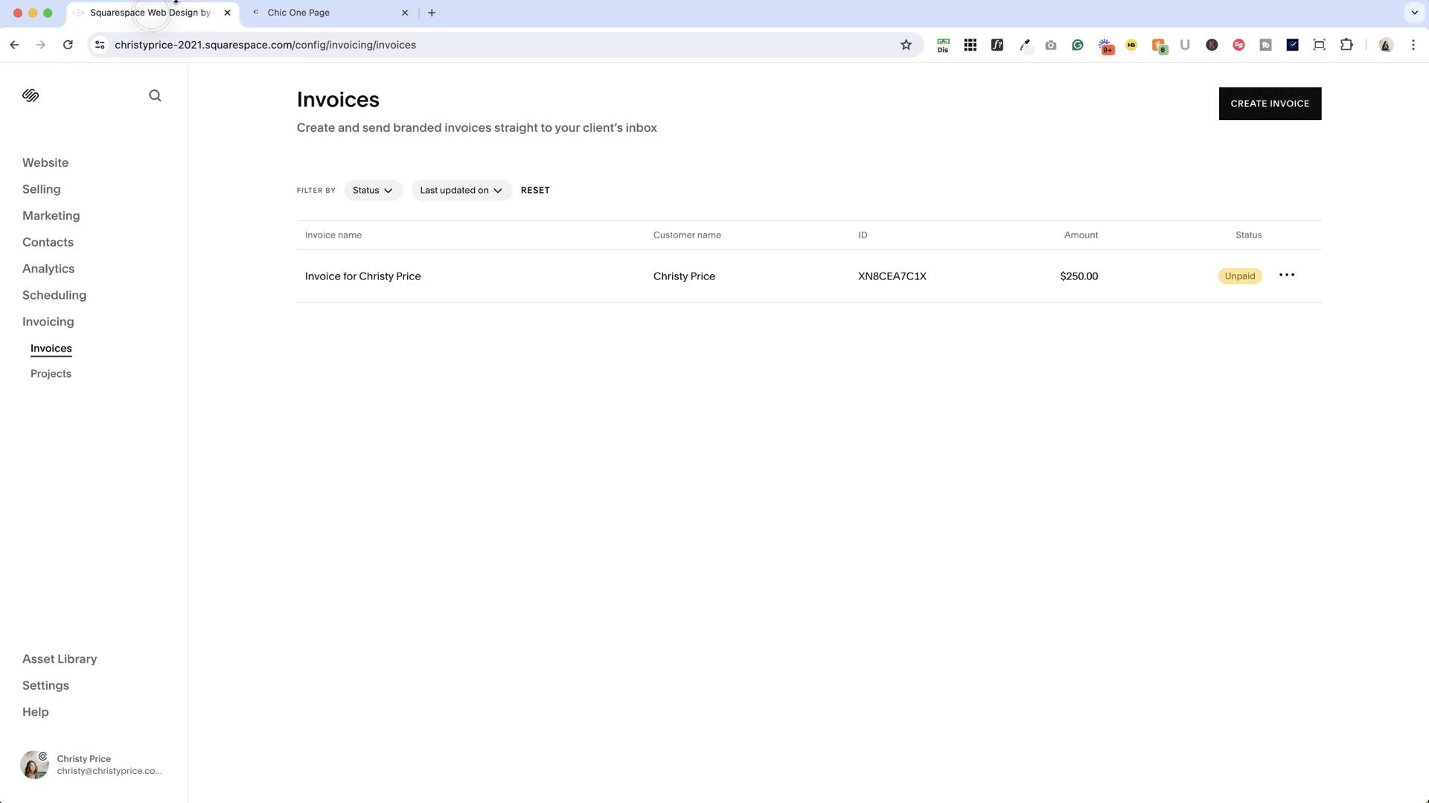